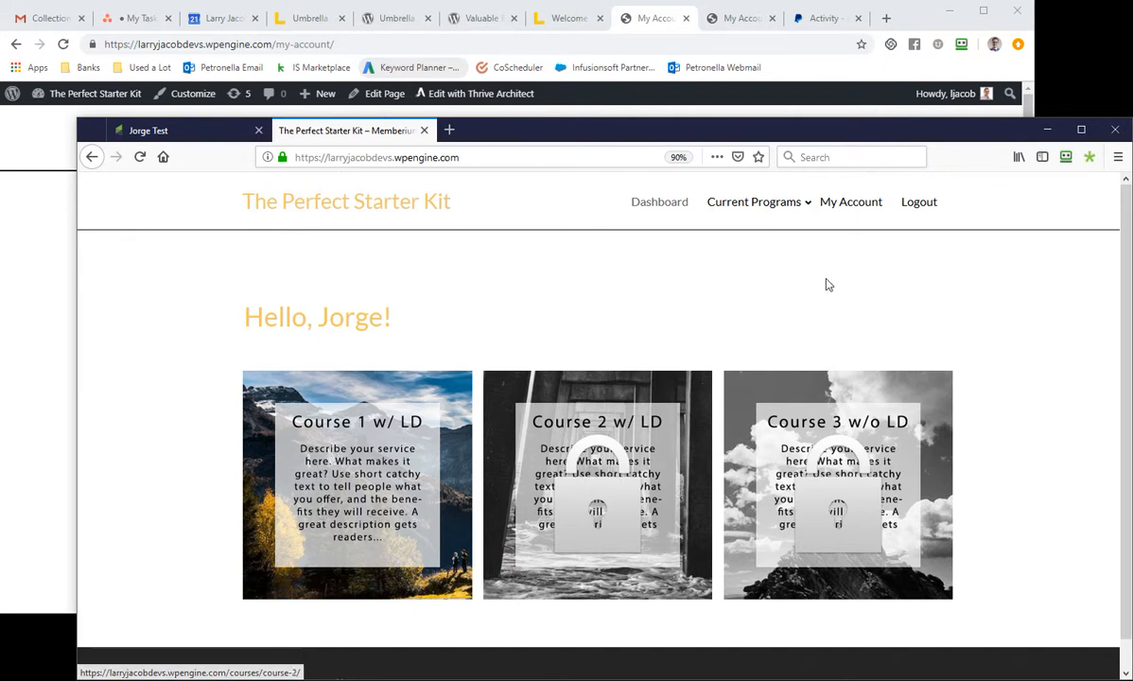
# Open the My Account page and highlight the member's email address under Your Information
pyautogui.click(856, 210)
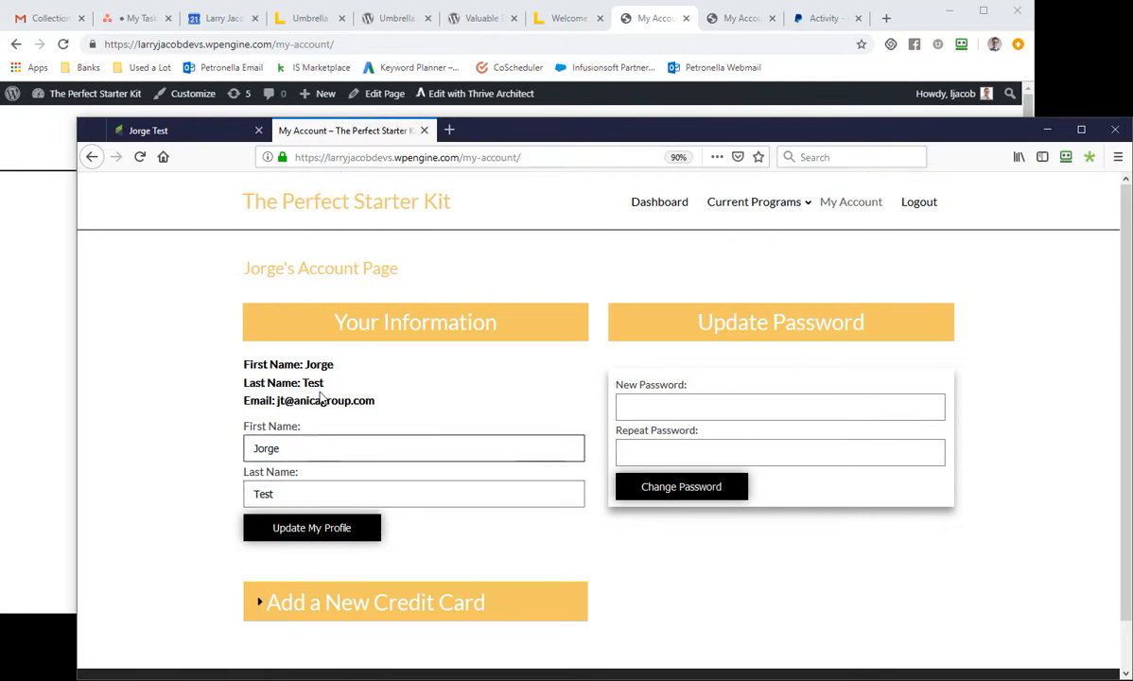
pyautogui.moveTo(378, 402); pyautogui.dragTo(276, 406)
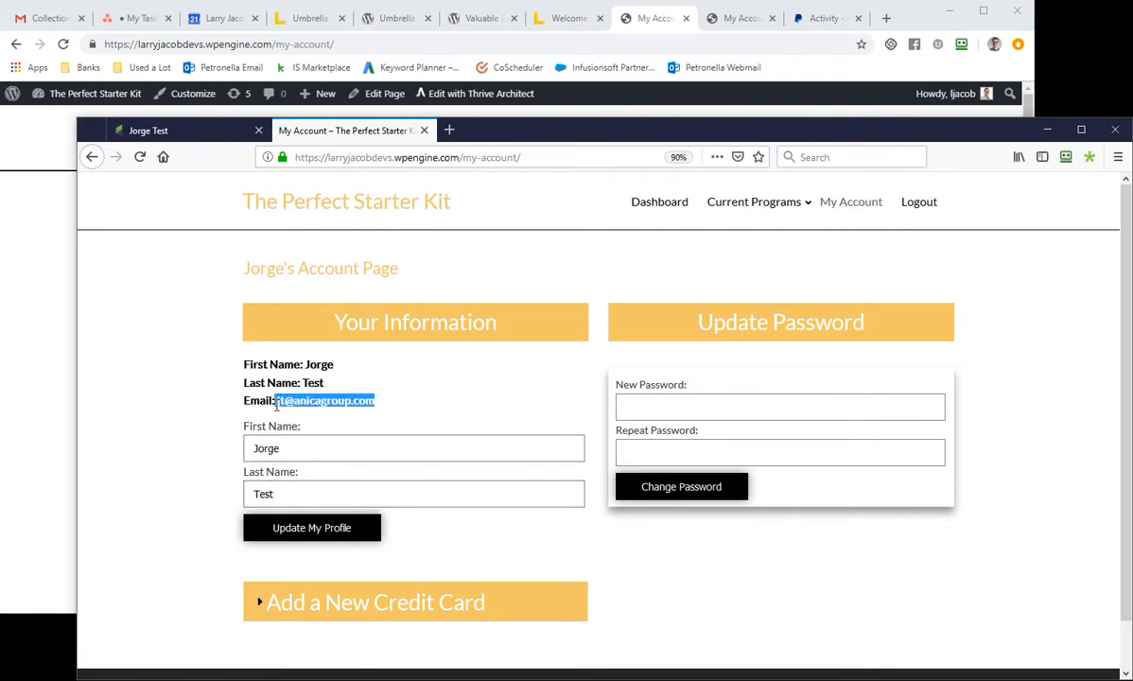
pyautogui.click(459, 403)
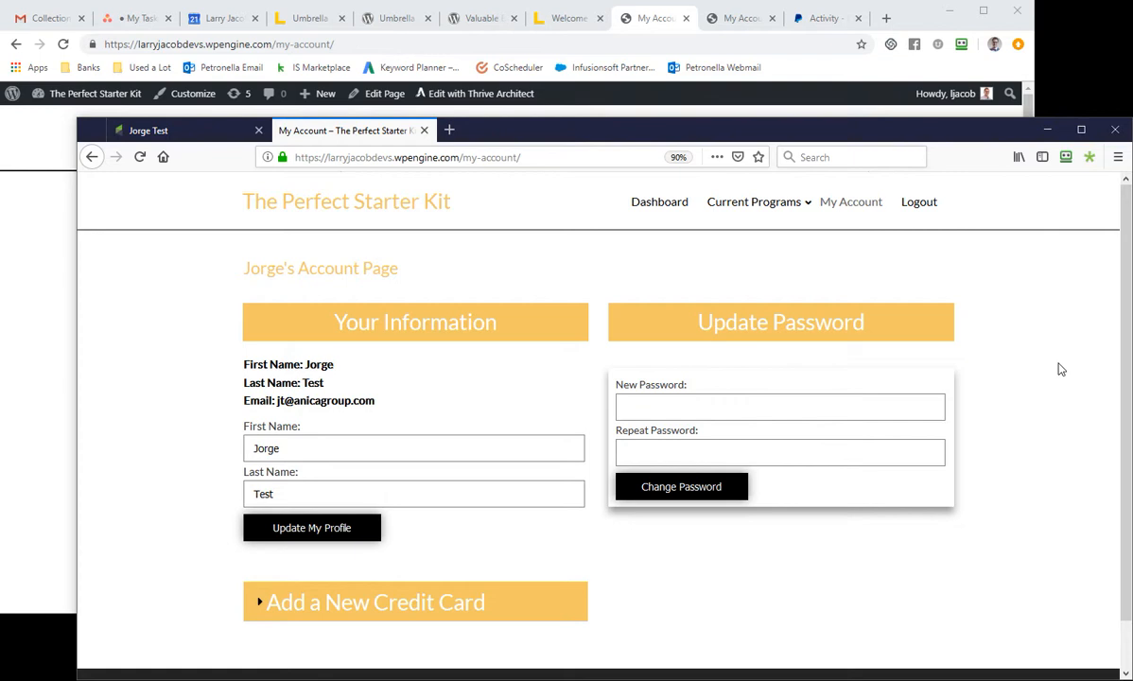
# Expand the Add a New Credit Card section and look over its form fields
pyautogui.scroll(-1, 1059, 369)
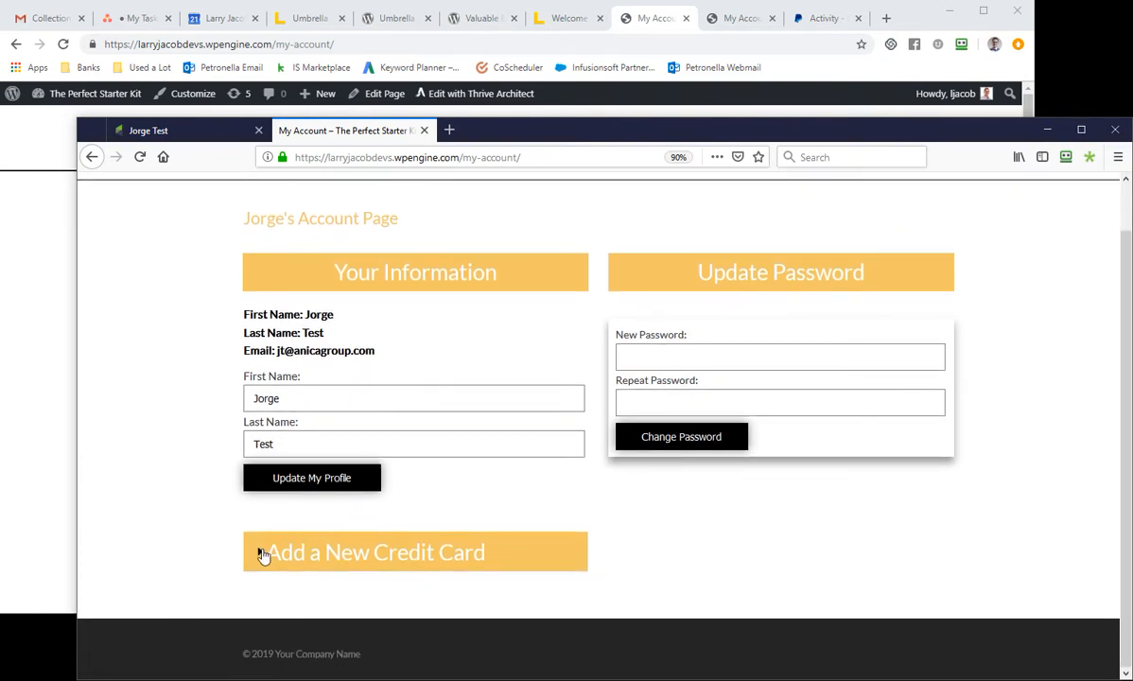
pyautogui.click(262, 558)
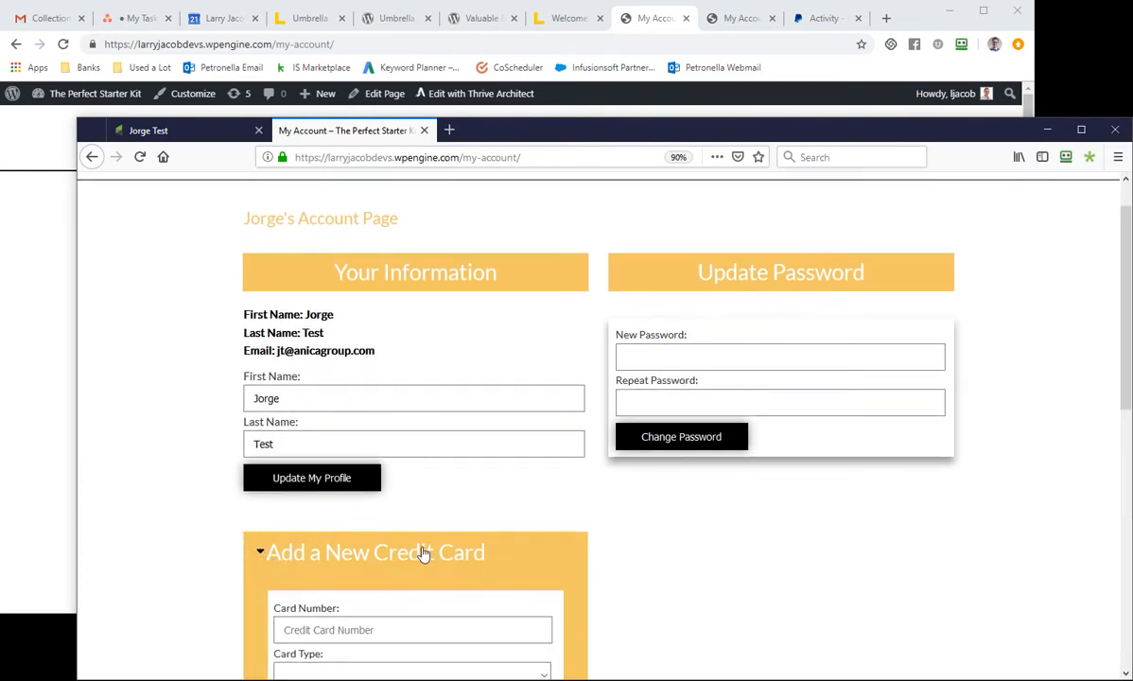
pyautogui.scroll(-3, 416, 550)
pyautogui.scroll(-4, 420, 461)
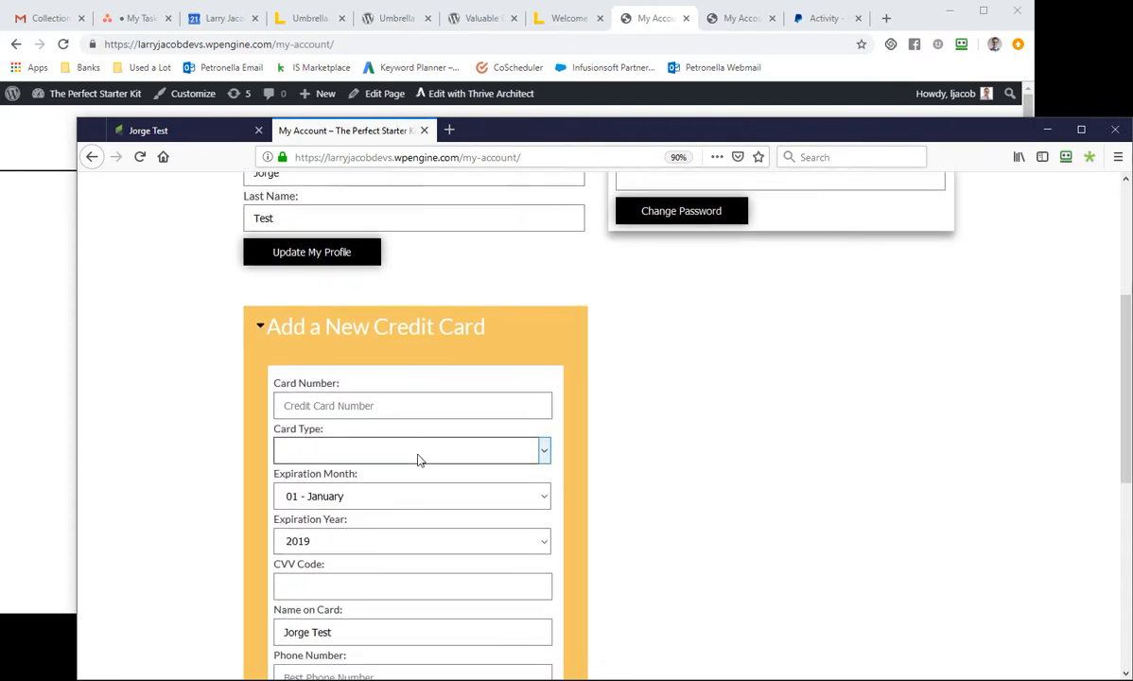
pyautogui.scroll(5, 417, 455)
pyautogui.scroll(-1, 421, 461)
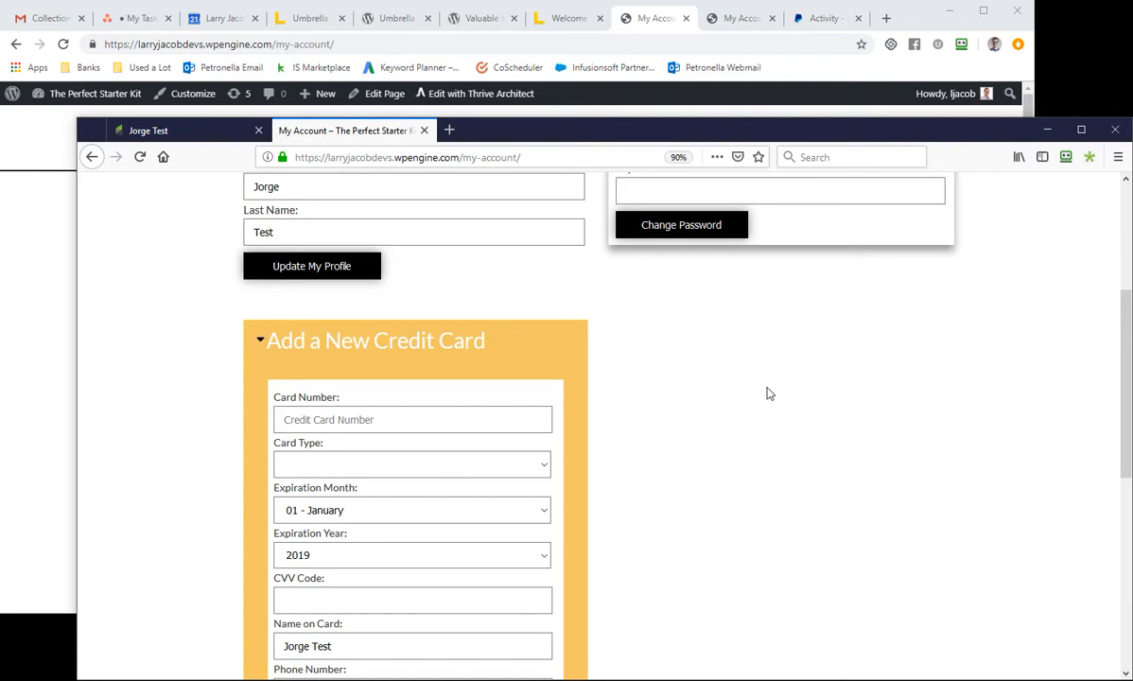
# Enter the card number and CVV code in the new card form, with card type American Express and expiration year 2023
pyautogui.click(413, 427)
pyautogui.write('4111111111111111')
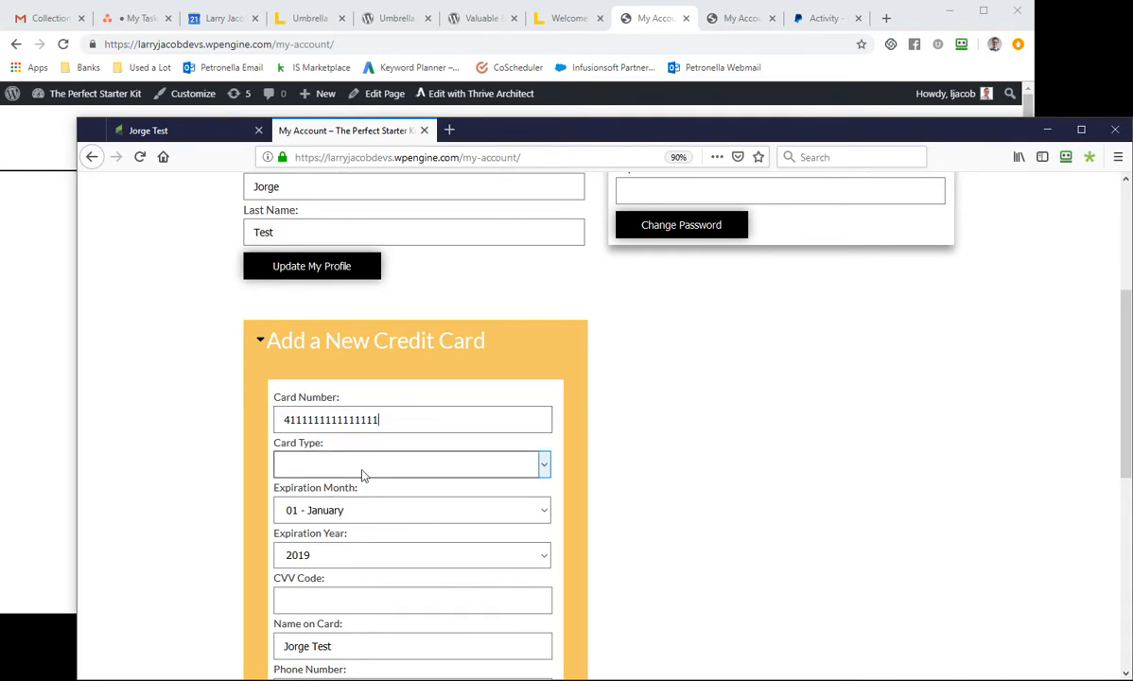
pyautogui.click(362, 465)
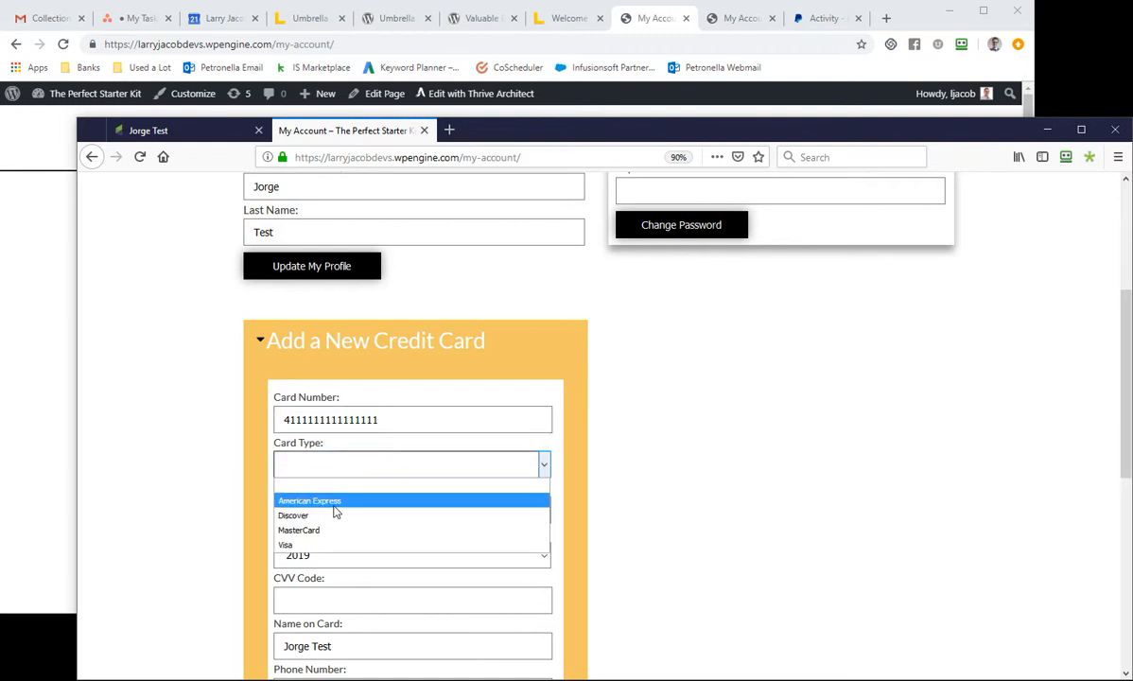
pyautogui.click(334, 502)
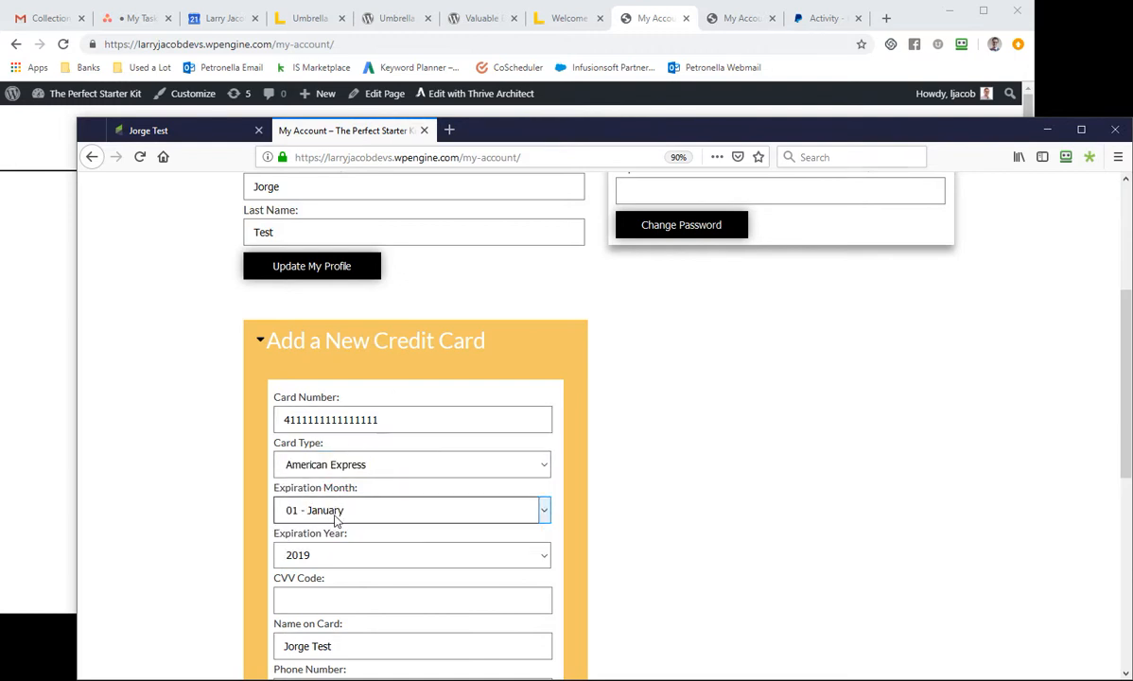
pyautogui.click(323, 555)
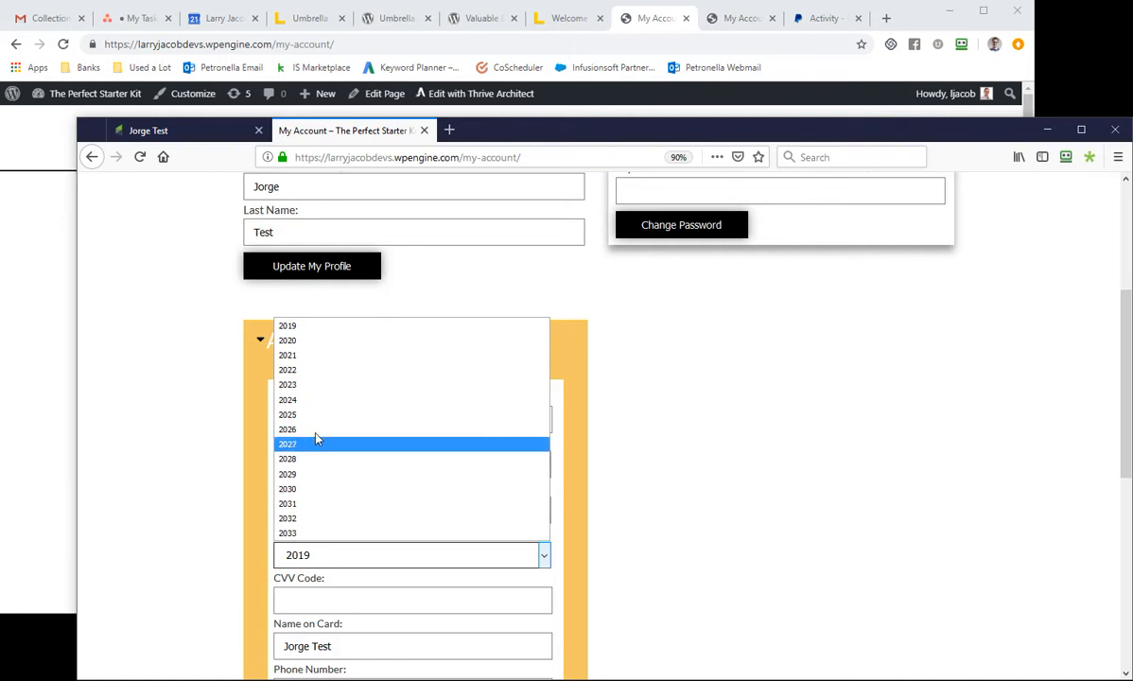
pyautogui.click(288, 385)
pyautogui.scroll(-3, 357, 509)
pyautogui.click(342, 461)
pyautogui.write('123')
# Fill in the phone number and complete the billing address from a saved autofill suggestion
pyautogui.click(340, 551)
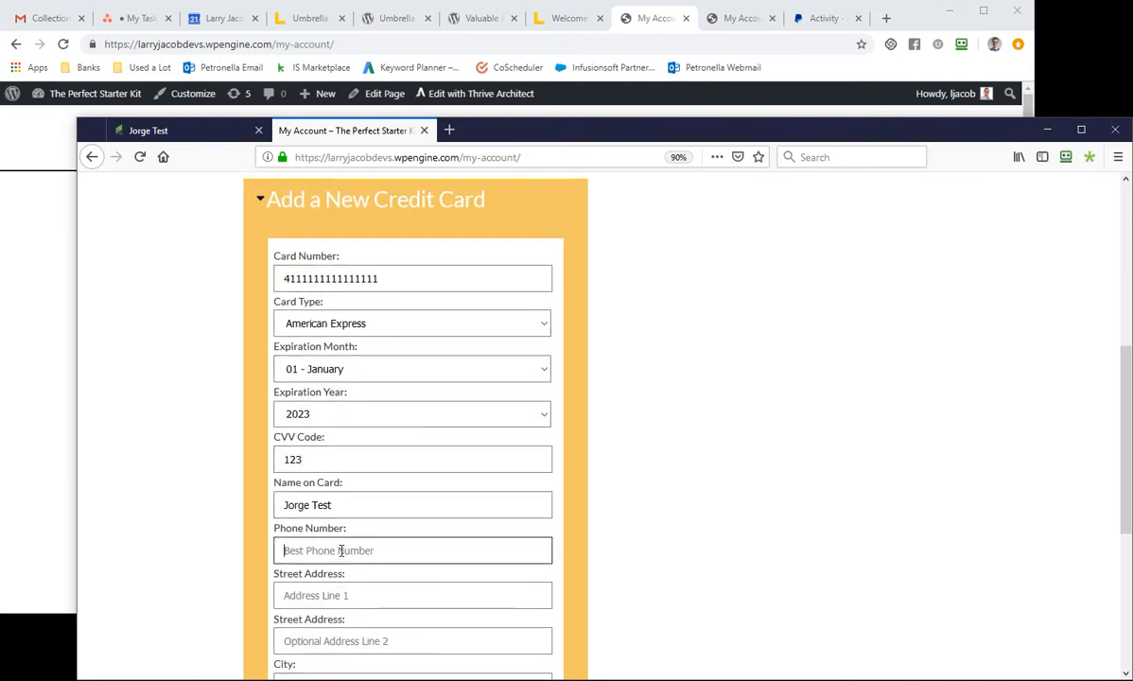
pyautogui.write('333-333-333')
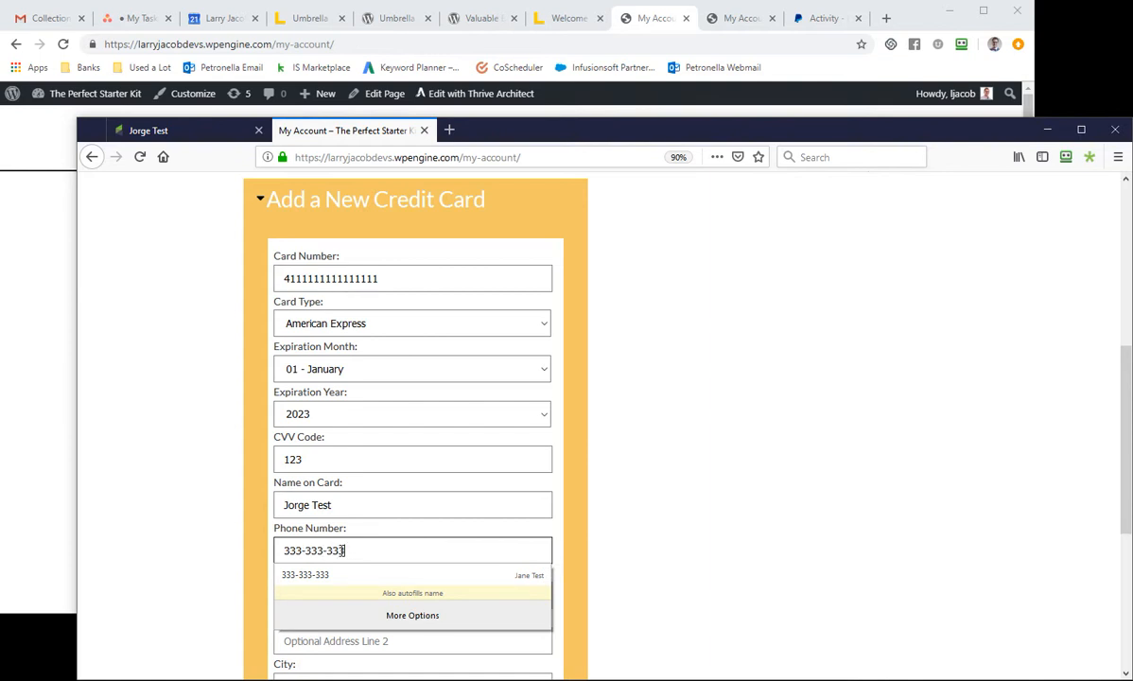
pyautogui.write('3')
pyautogui.click(329, 596)
pyautogui.write('1')
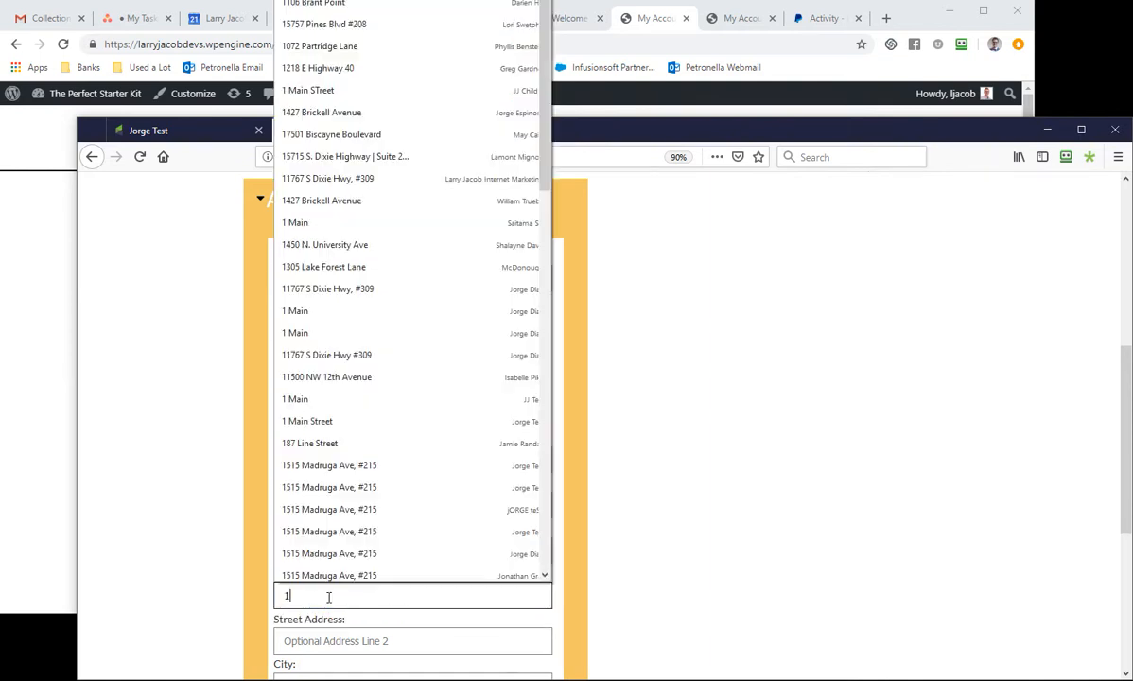
pyautogui.write(' Main')
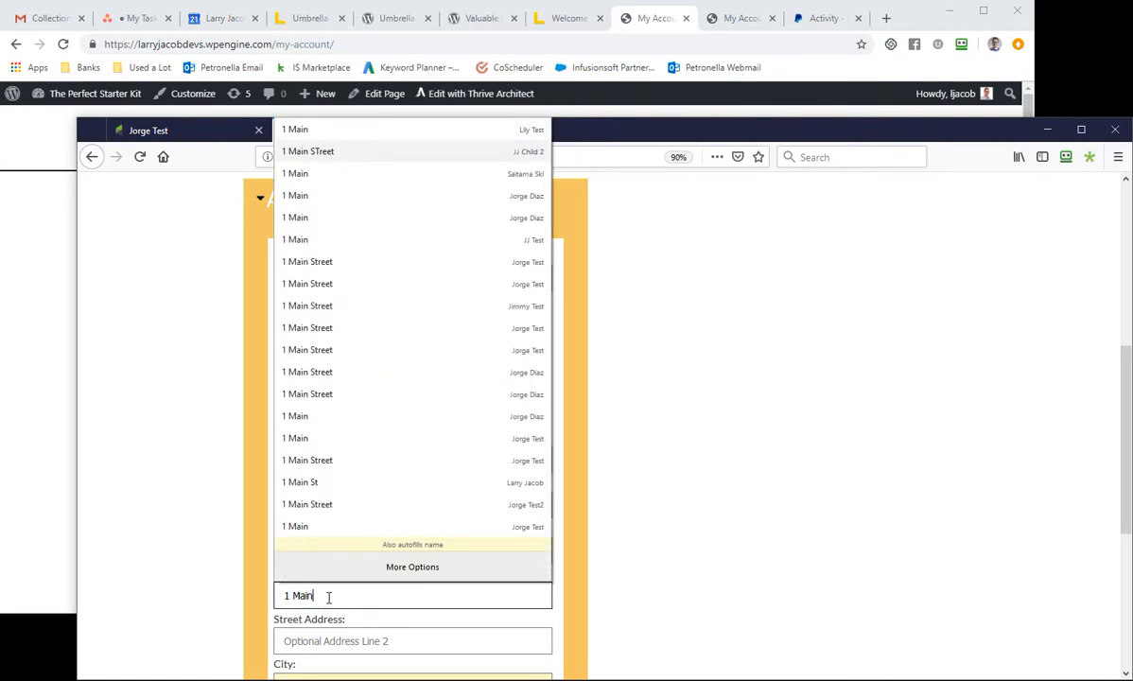
pyautogui.press('Return')
# Submit the completed new credit card form
pyautogui.scroll(-2, 329, 599)
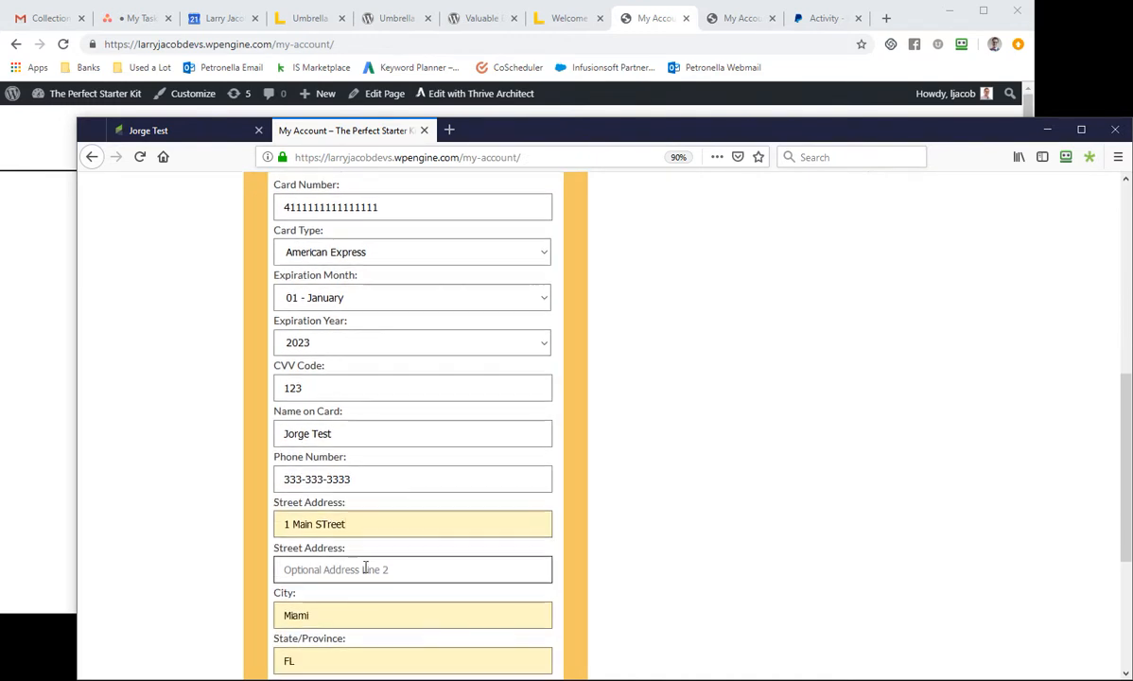
pyautogui.scroll(-3, 365, 569)
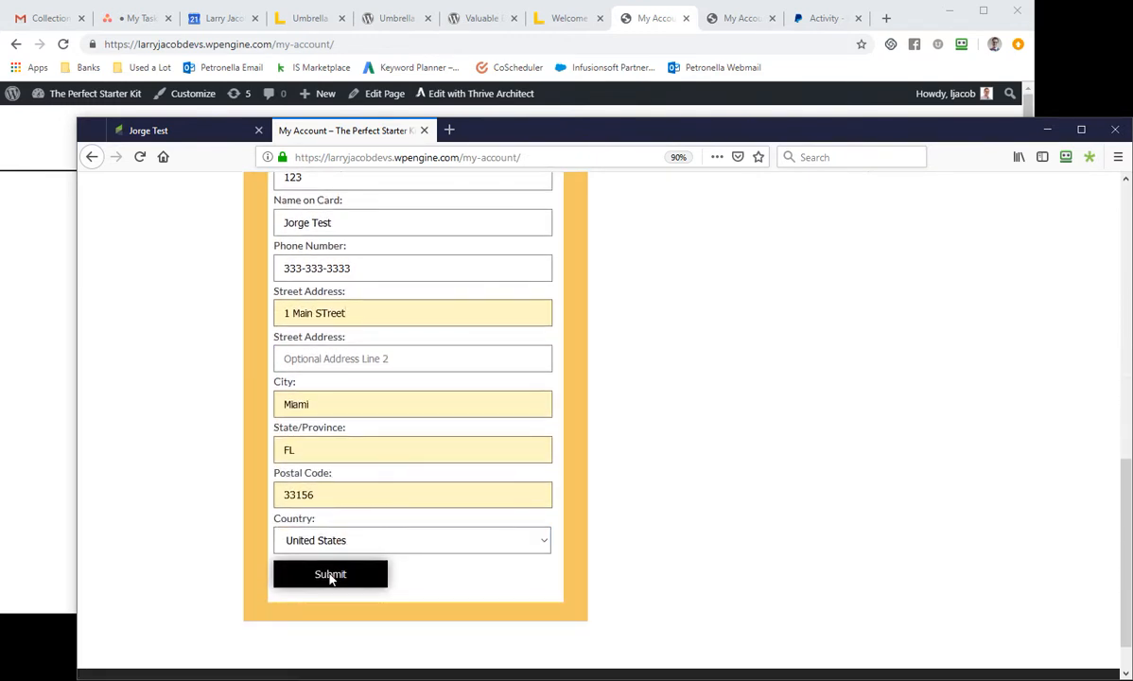
pyautogui.click(330, 574)
pyautogui.click(452, 285)
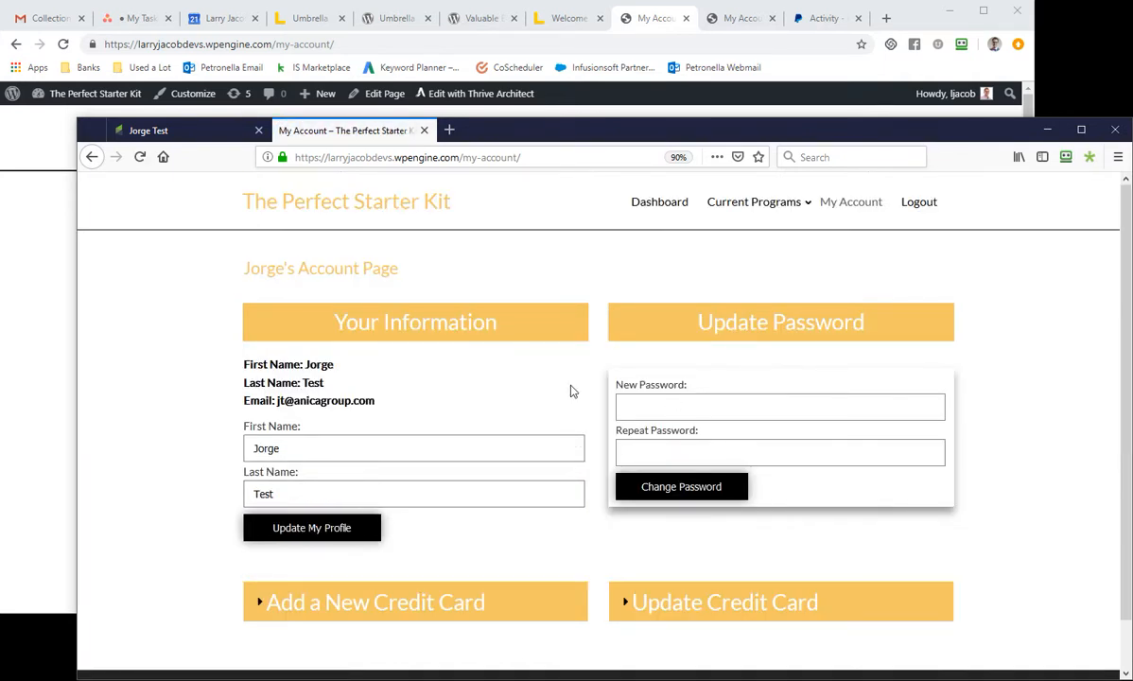
# Expand the Update Credit Card section and review the stored card and billing fields
pyautogui.scroll(-1, 335, 506)
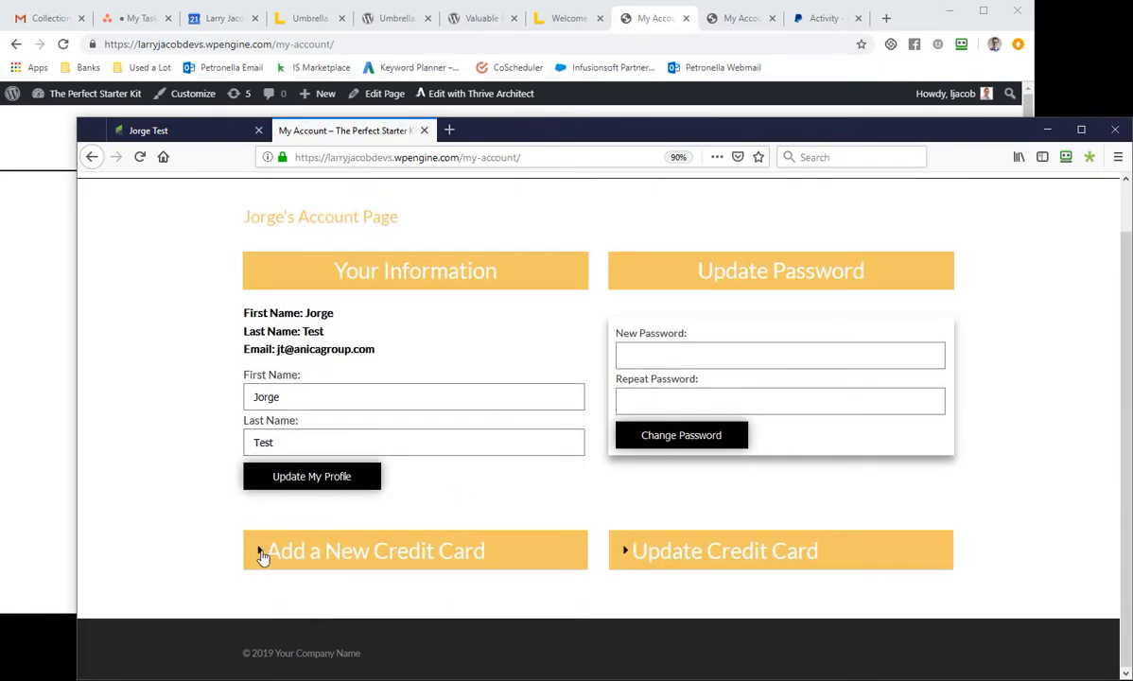
pyautogui.click(630, 553)
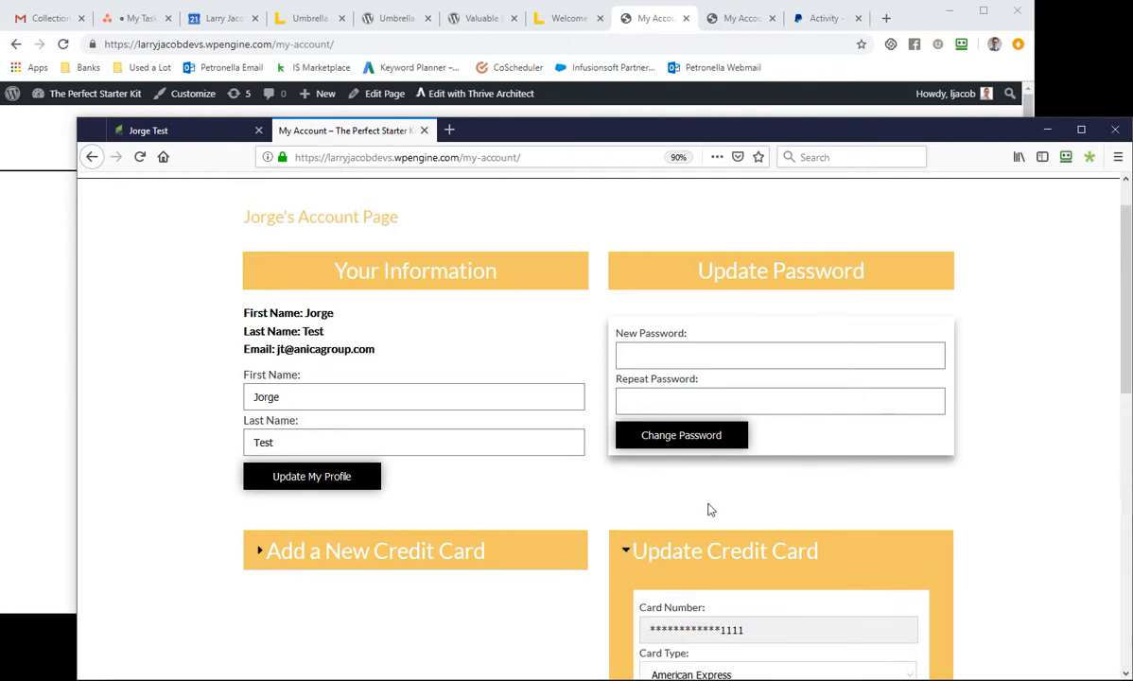
pyautogui.scroll(-5, 716, 504)
pyautogui.scroll(-3, 747, 462)
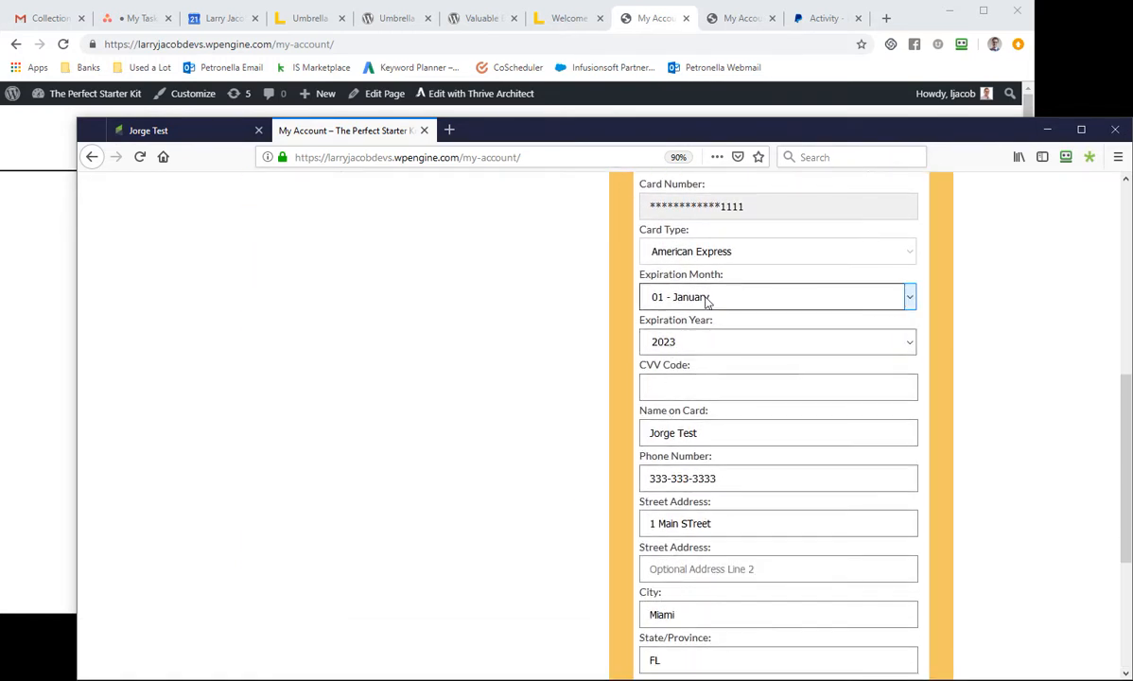
pyautogui.scroll(-1, 711, 418)
pyautogui.scroll(-4, 710, 417)
pyautogui.scroll(9, 724, 567)
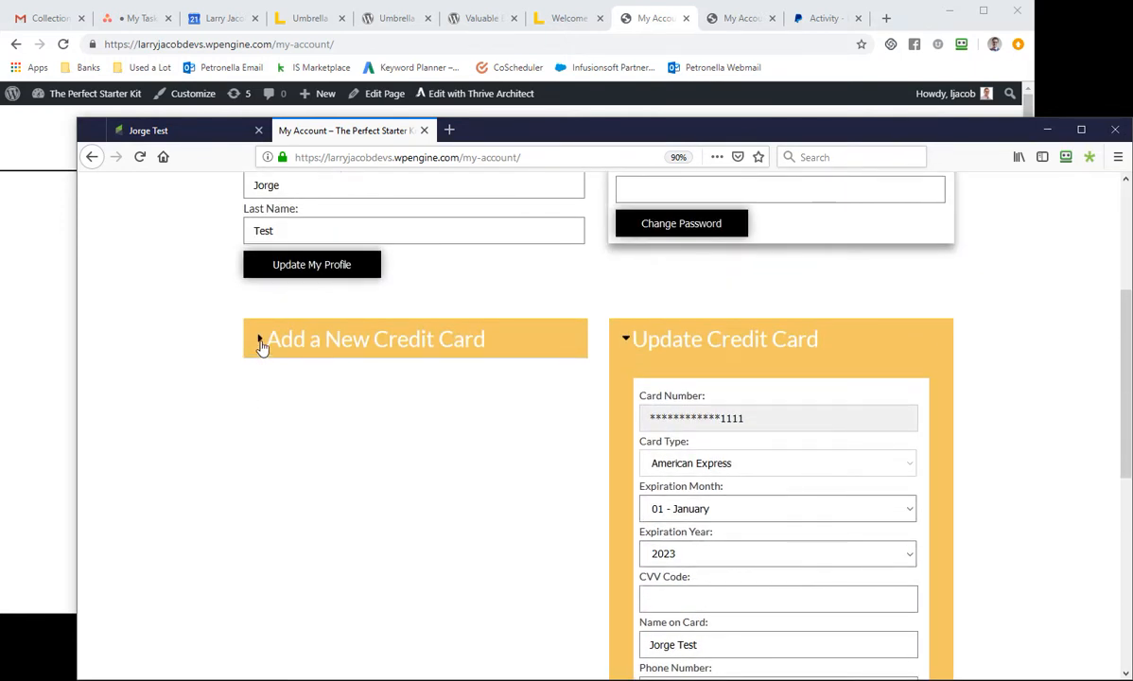
# Expand the Add a New Credit Card form to compare it with the update form, and collapse both sections
pyautogui.click(259, 339)
pyautogui.click(391, 418)
pyautogui.scroll(-4, 387, 420)
pyautogui.scroll(4, 387, 424)
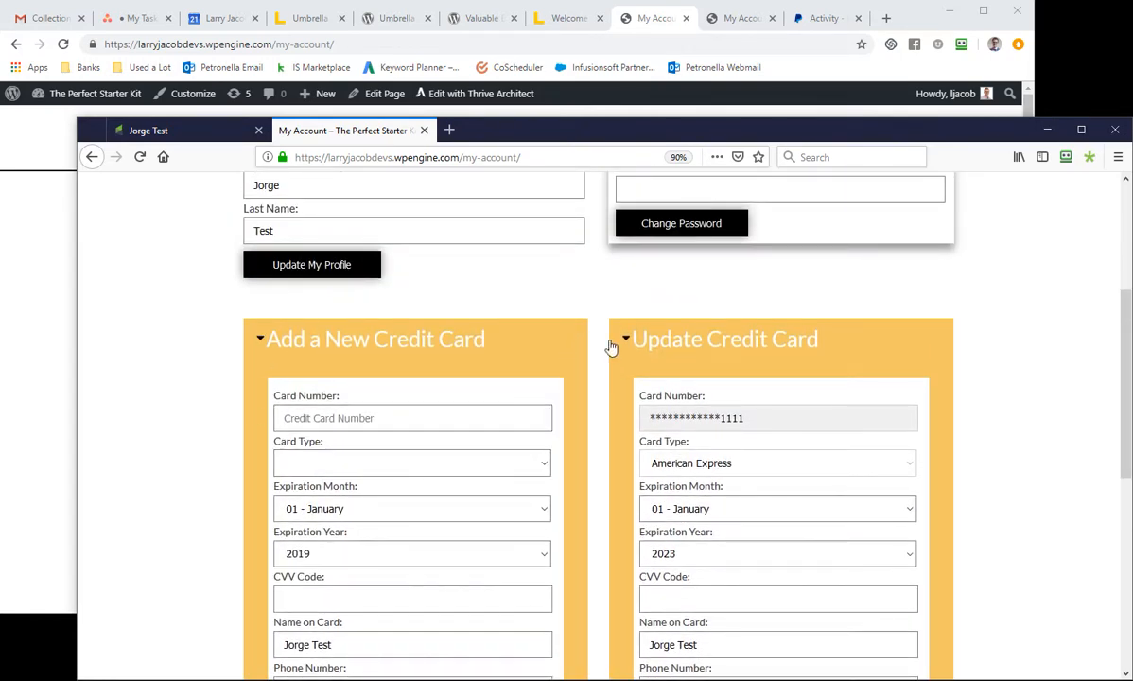
pyautogui.click(262, 341)
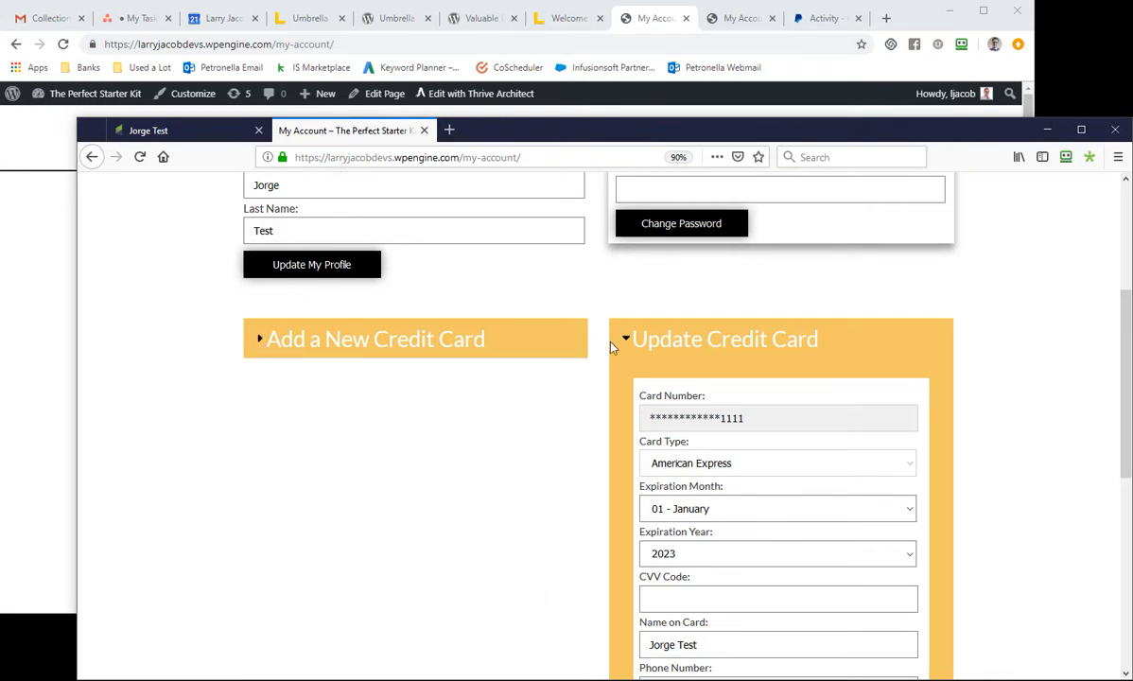
pyautogui.click(626, 338)
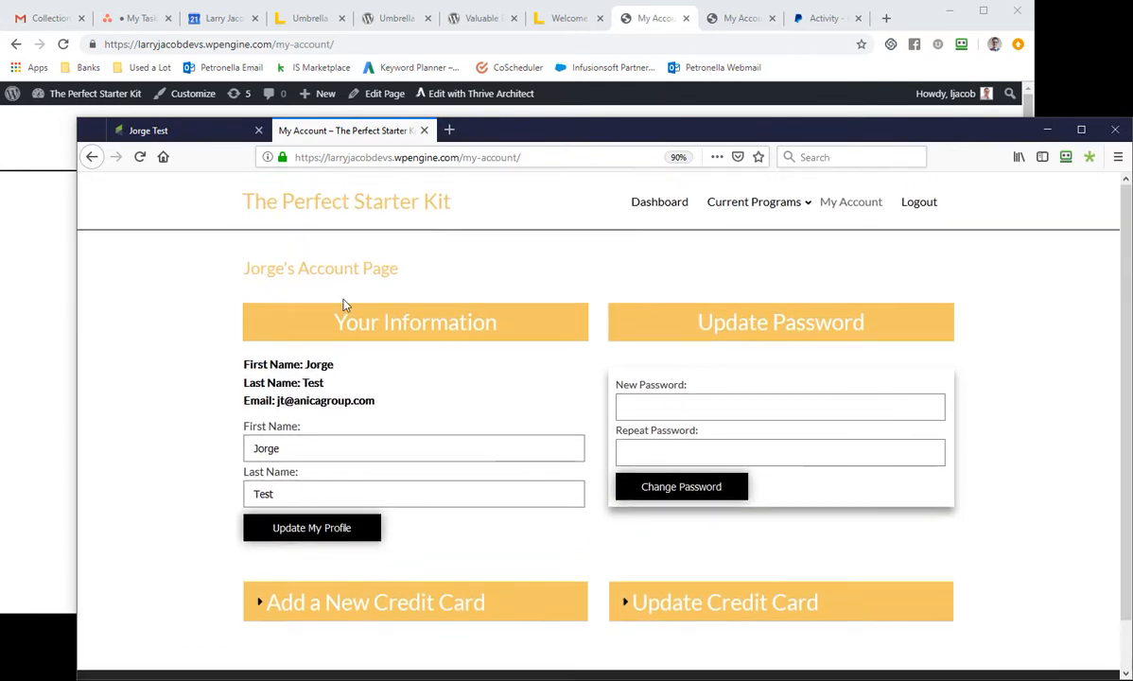
# Compare the member's account page in Firefox with the administrator's view of the same page in Chrome
pyautogui.scroll(-1, 307, 434)
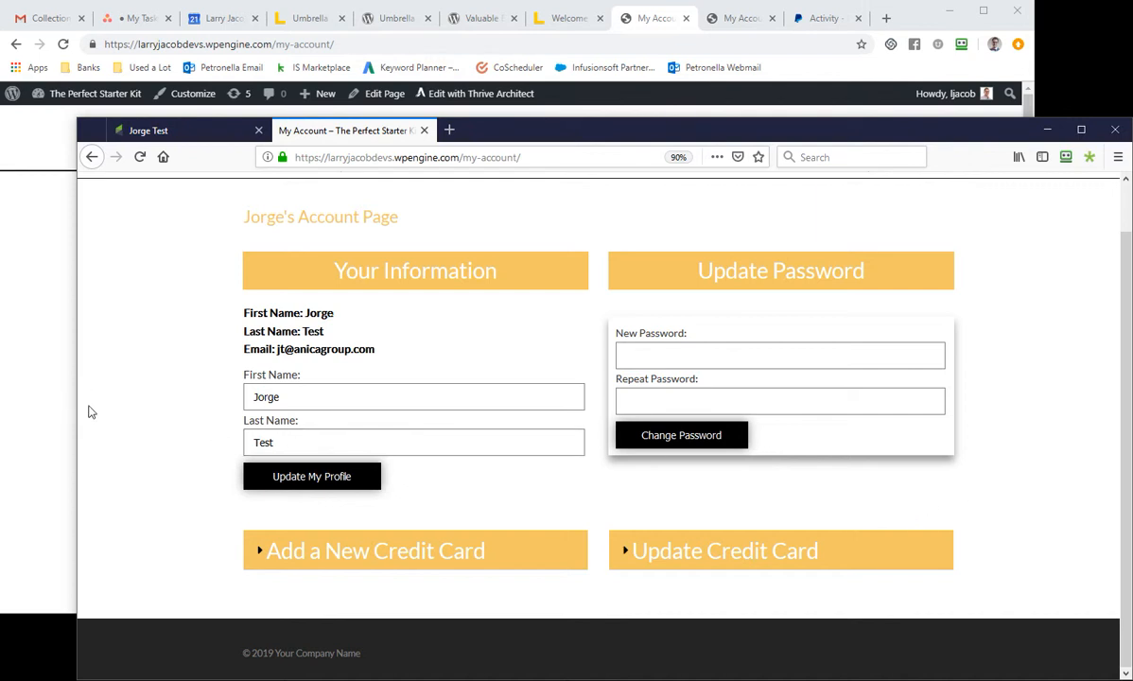
pyautogui.click(49, 417)
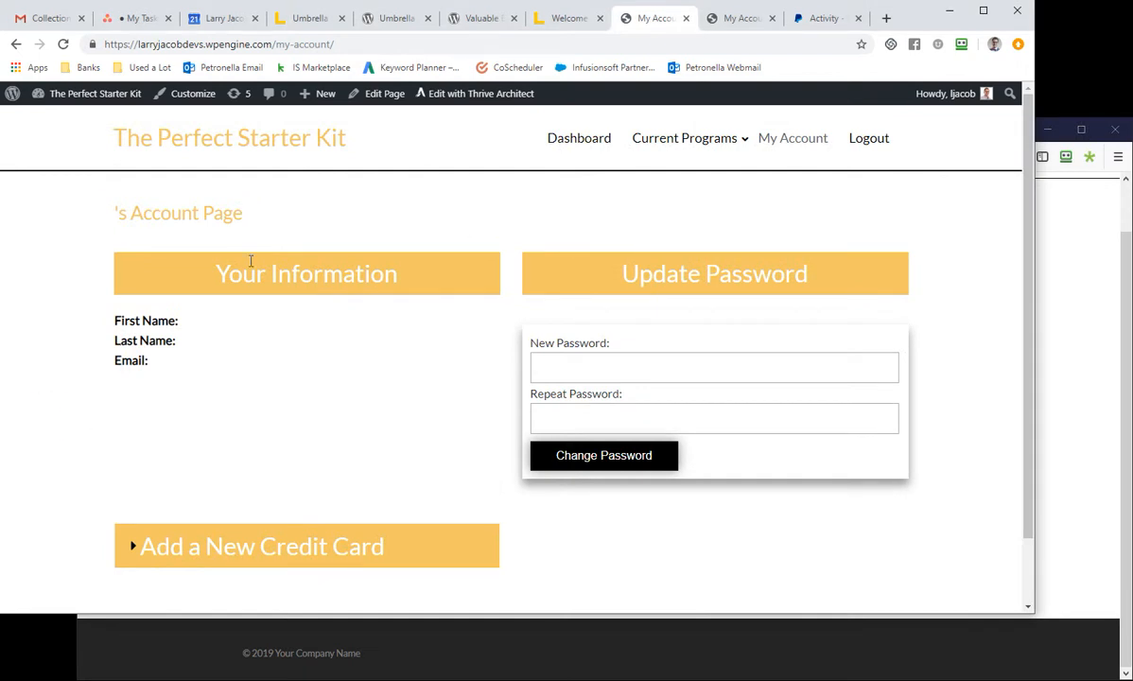
pyautogui.click(1075, 379)
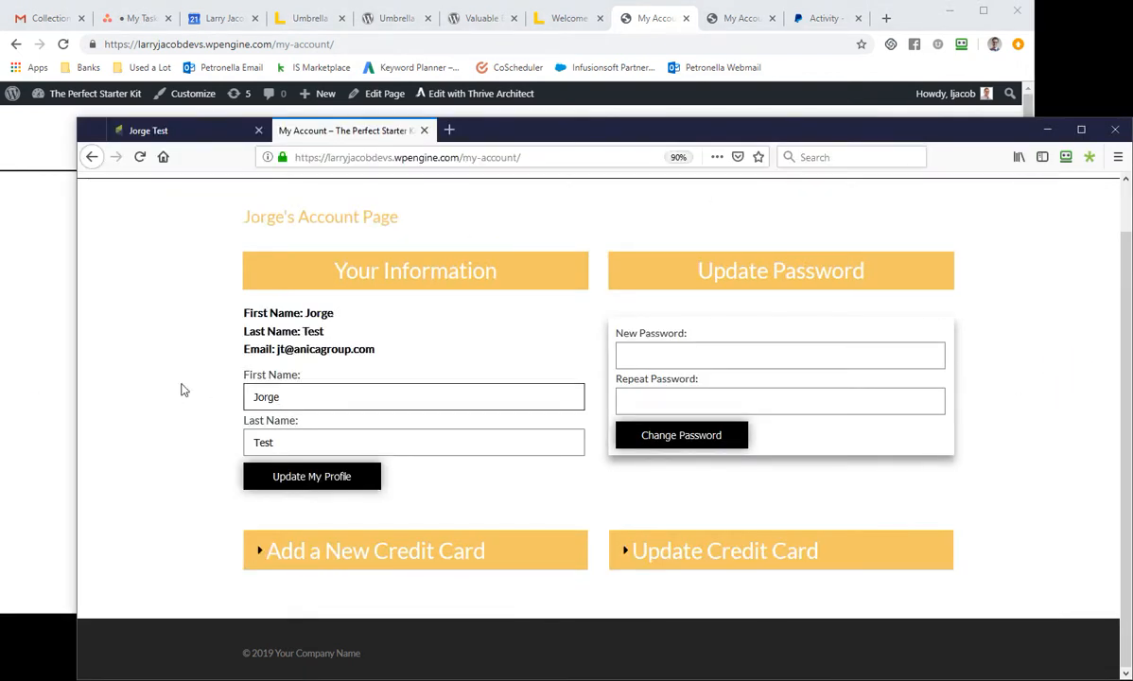
pyautogui.click(47, 352)
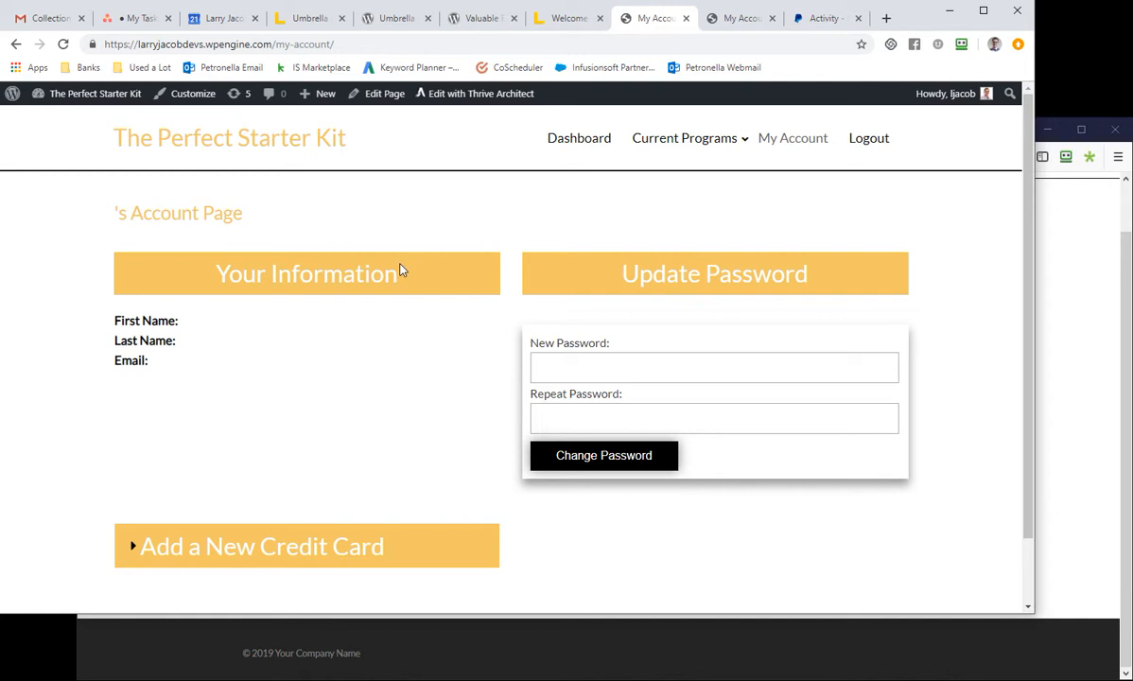
# Open the My Account page in the Thrive Architect editor and compare its shortcodes with the member's rendered page
pyautogui.click(495, 97)
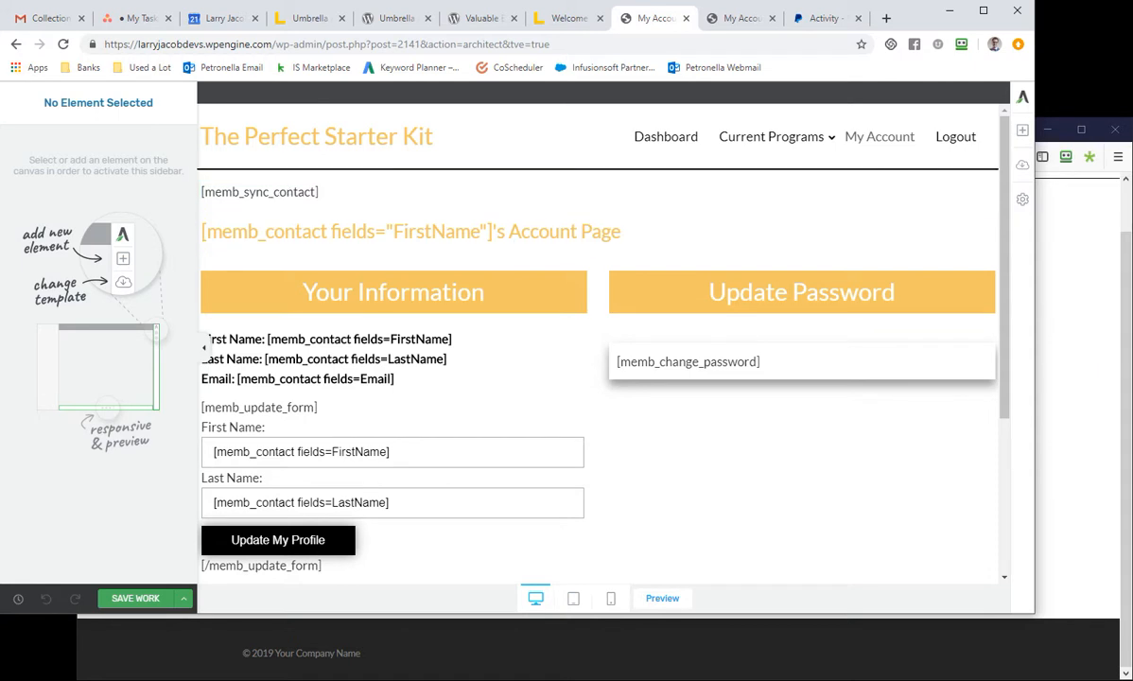
pyautogui.click(1060, 503)
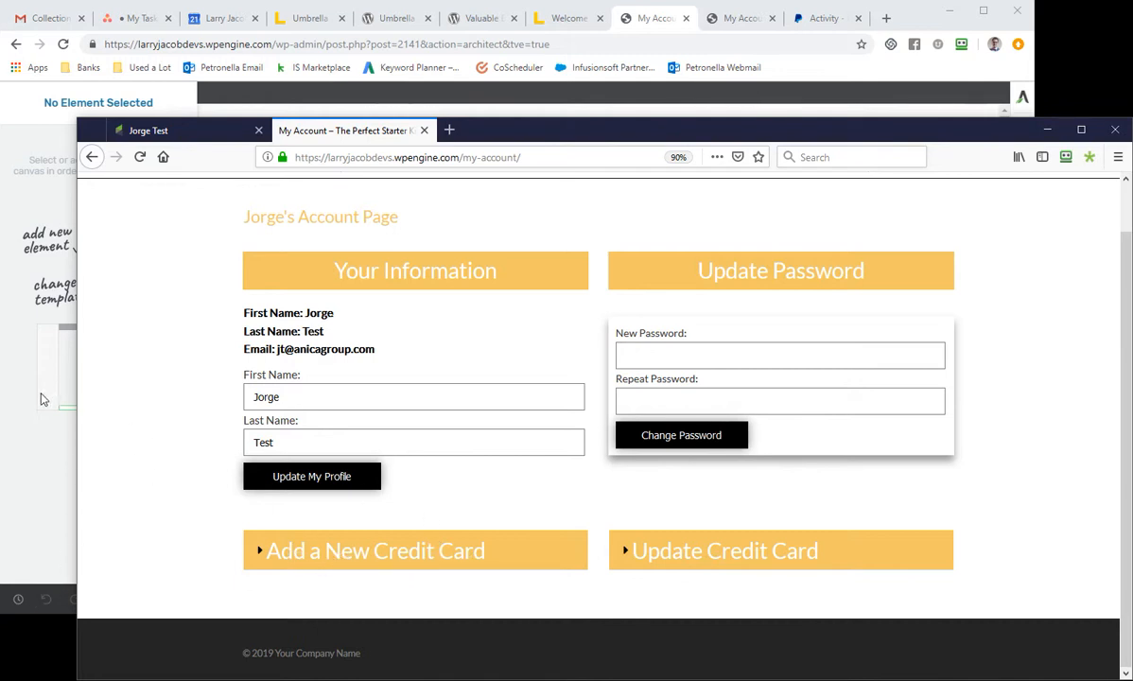
pyautogui.click(33, 493)
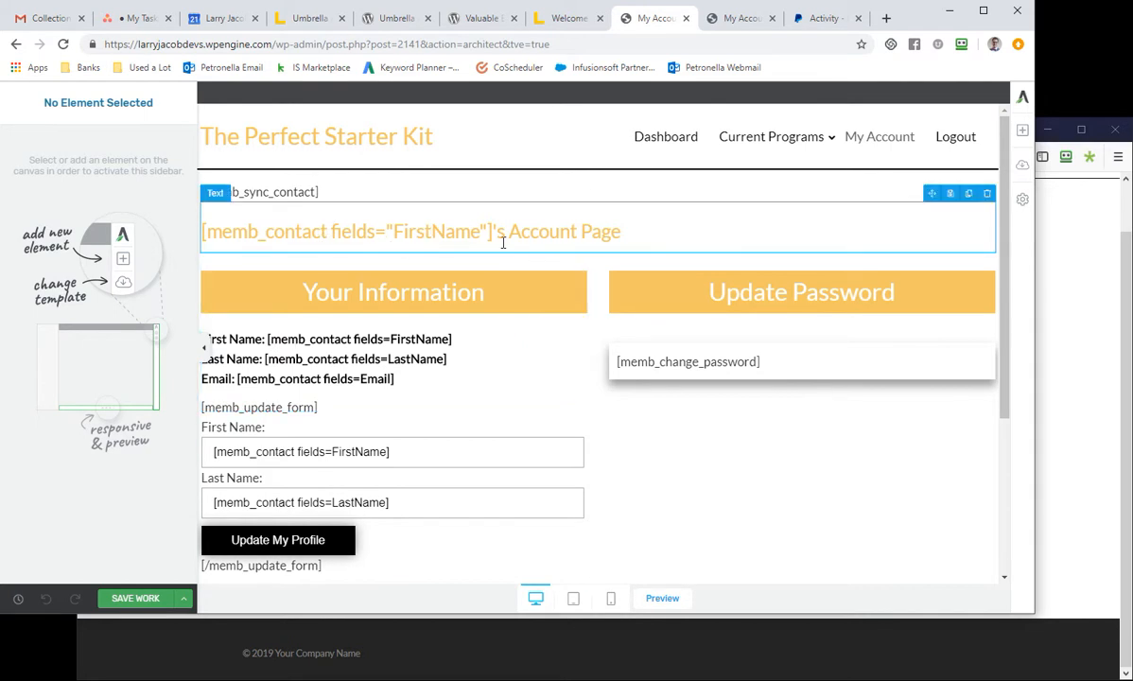
# Open the HTML content of the profile update form element and highlight its opening [memb_update_form] shortcode
pyautogui.click(337, 358)
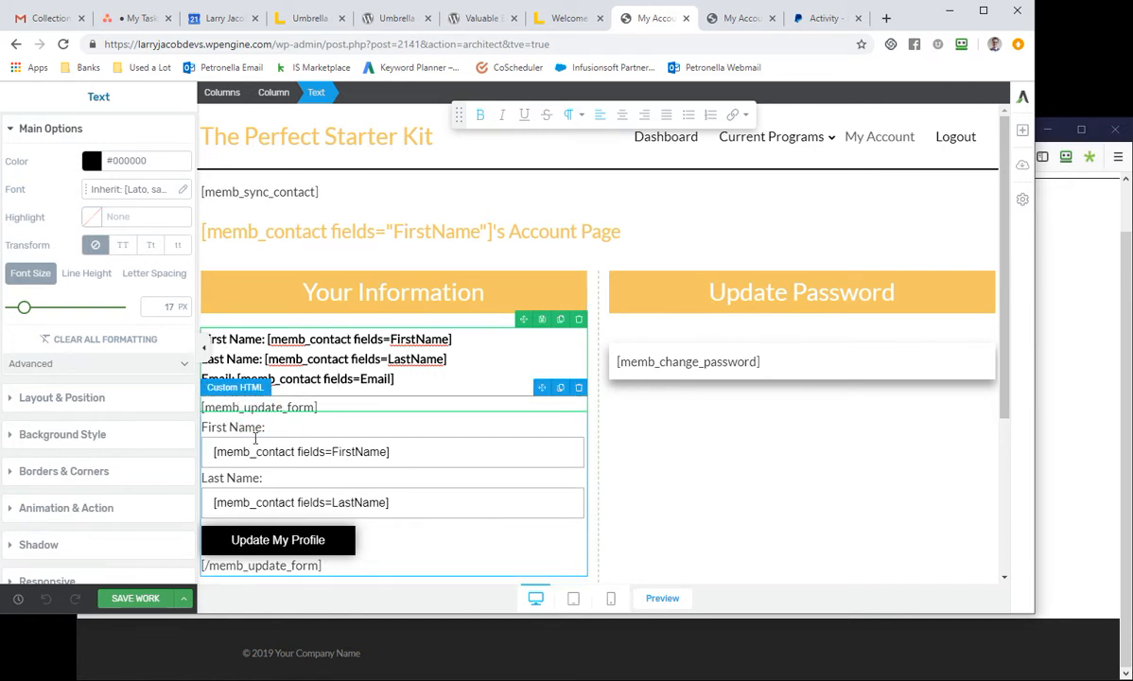
pyautogui.click(240, 410)
pyautogui.click(93, 163)
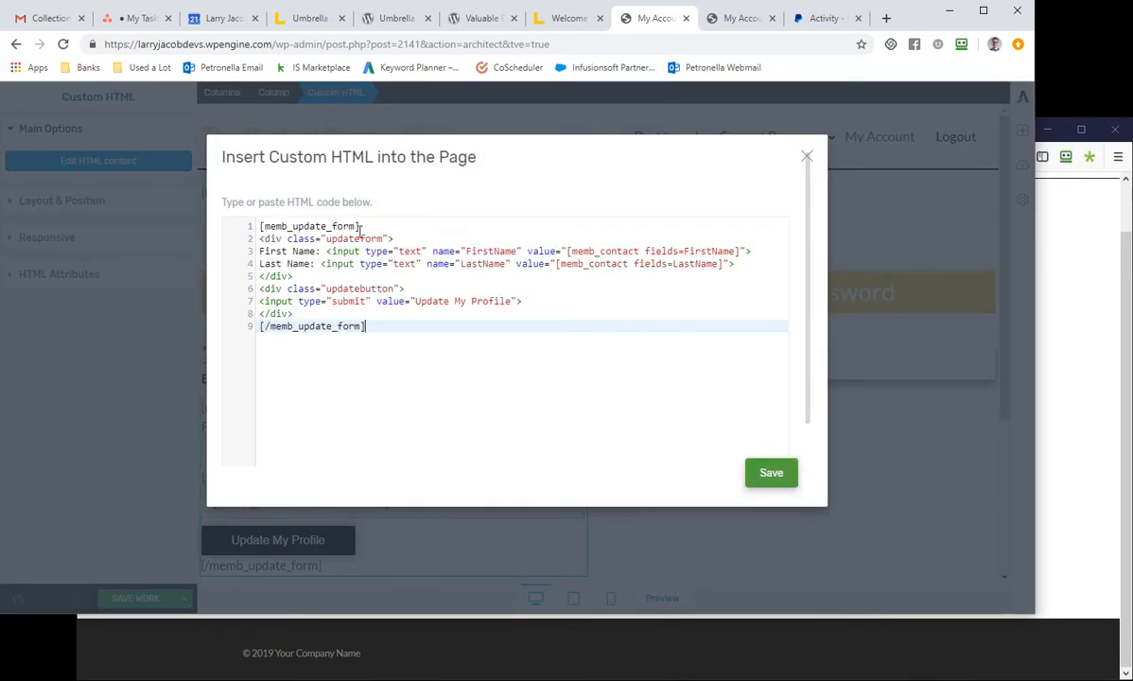
pyautogui.moveTo(365, 226); pyautogui.dragTo(287, 218)
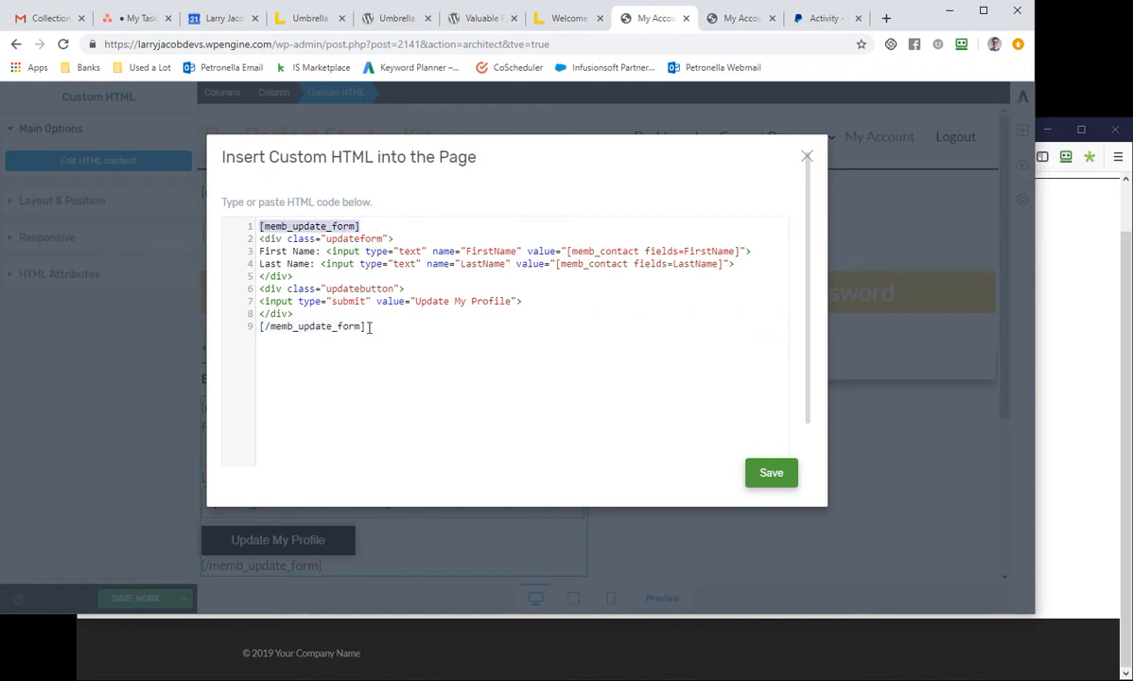
# Highlight the closing [/memb_update_form] shortcode and the name-field and button markup it encloses in the profile form's HTML
pyautogui.moveTo(375, 329); pyautogui.dragTo(261, 327)
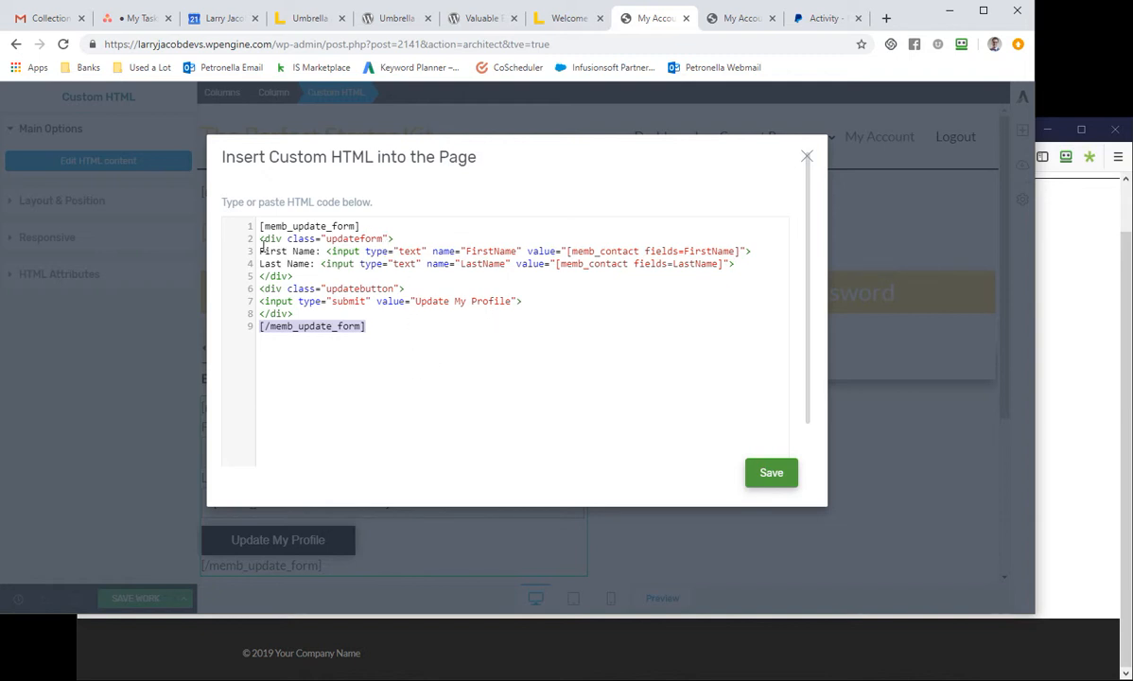
pyautogui.moveTo(260, 251); pyautogui.dragTo(259, 278)
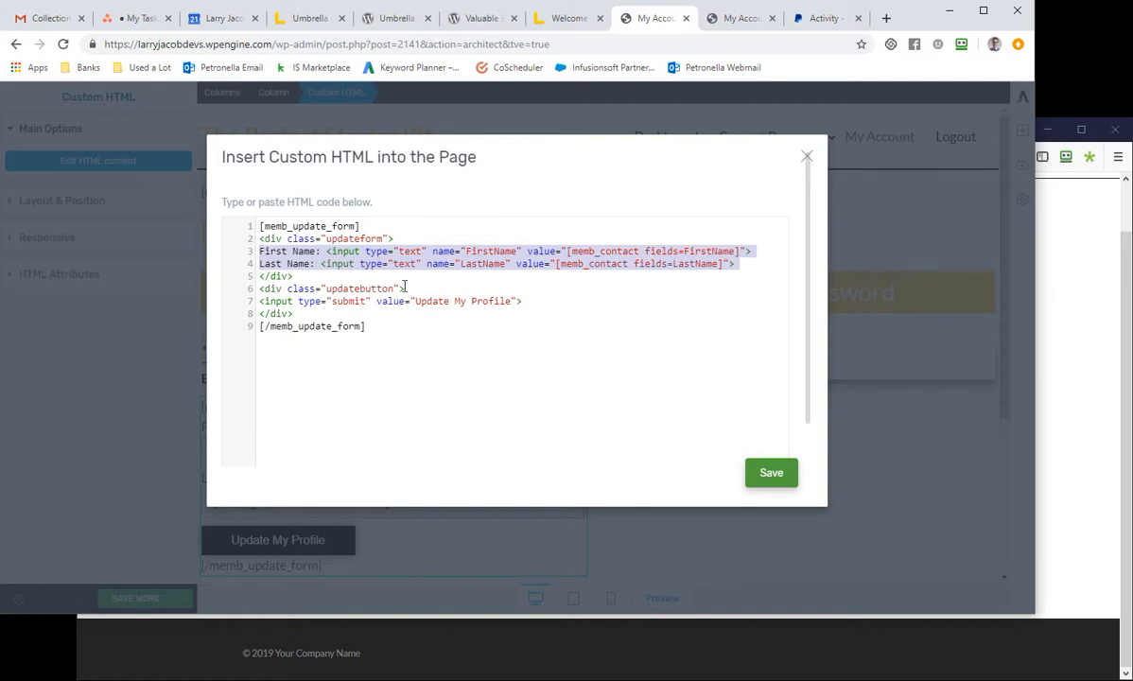
pyautogui.moveTo(409, 286); pyautogui.dragTo(264, 313)
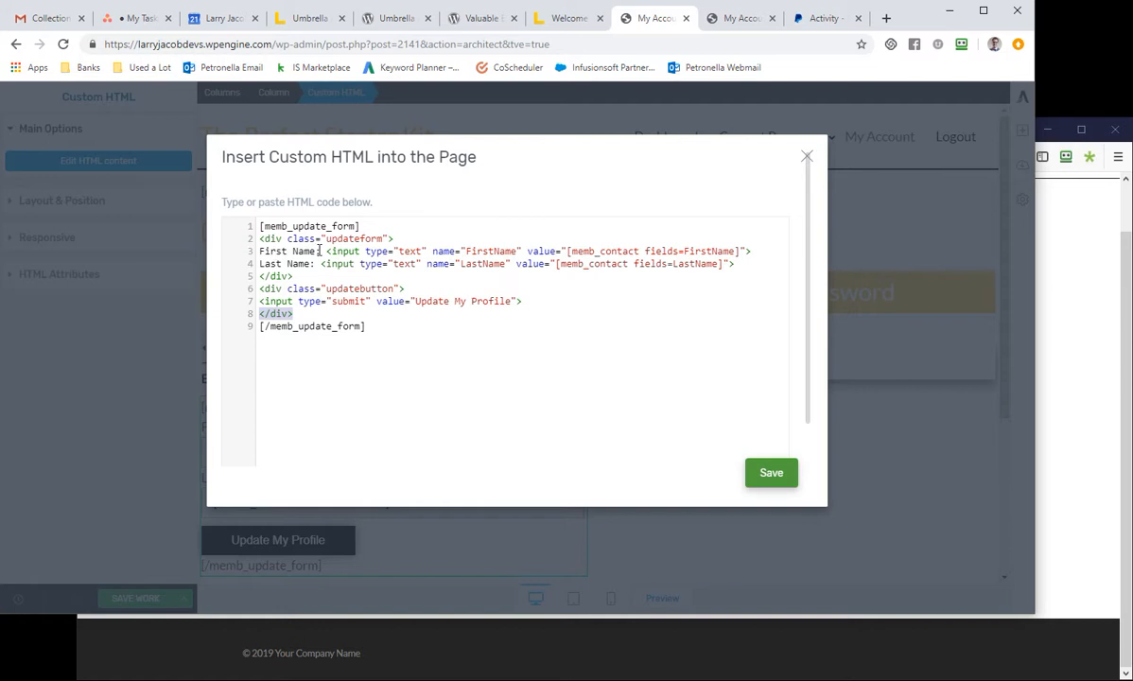
# Highlight the First Name label, the [memb_contact] name shortcodes and the submit input line, and close the HTML code without saving
pyautogui.moveTo(325, 252); pyautogui.dragTo(239, 253)
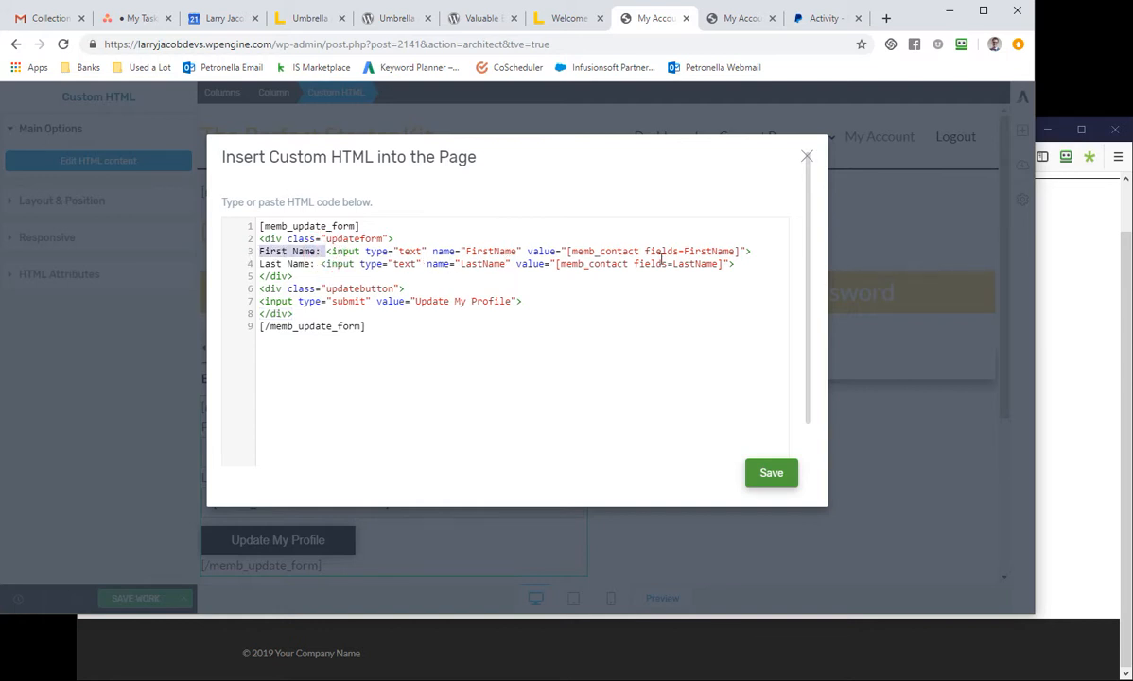
pyautogui.moveTo(741, 251); pyautogui.dragTo(566, 252)
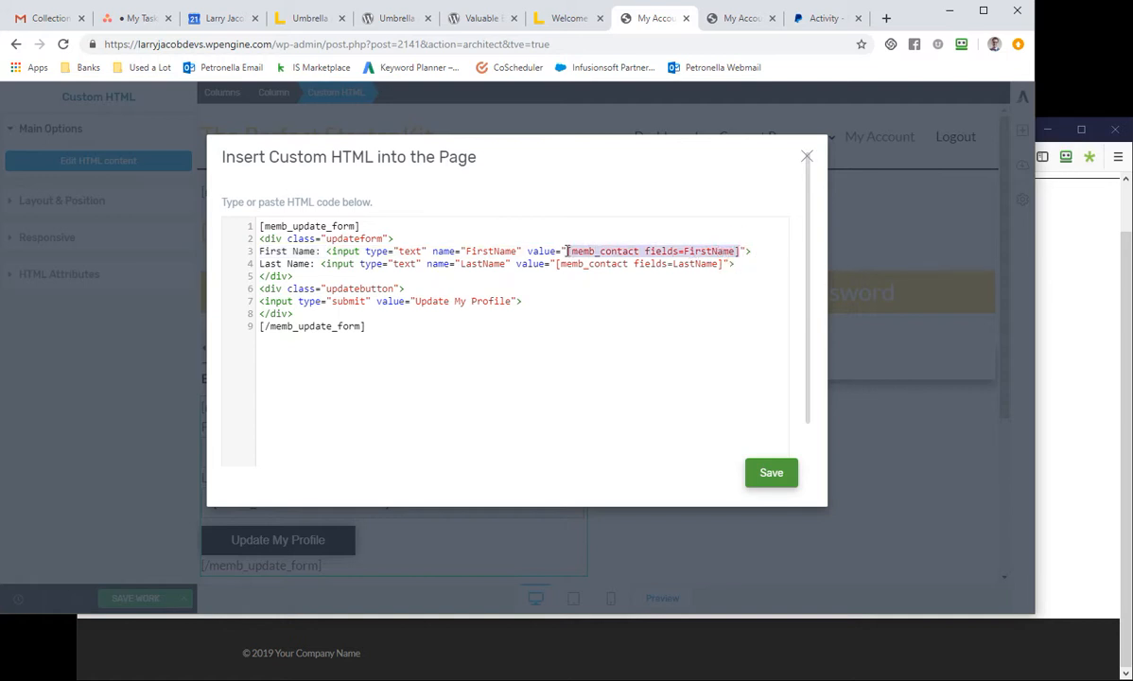
pyautogui.moveTo(727, 264); pyautogui.dragTo(554, 268)
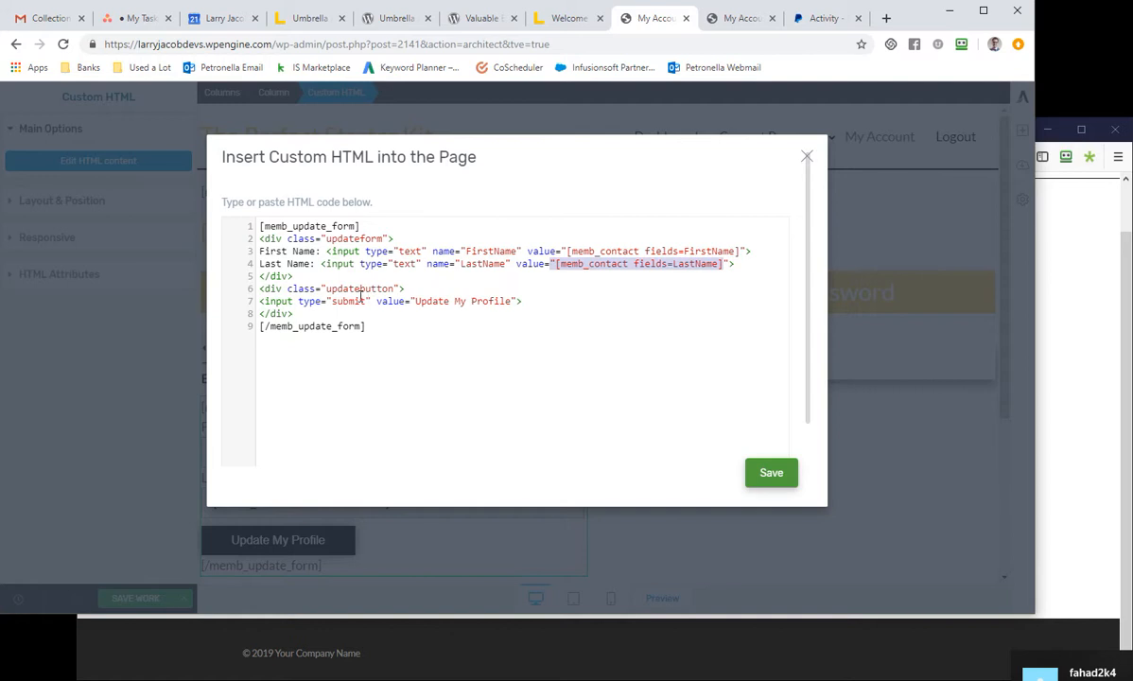
pyautogui.moveTo(522, 301); pyautogui.dragTo(253, 308)
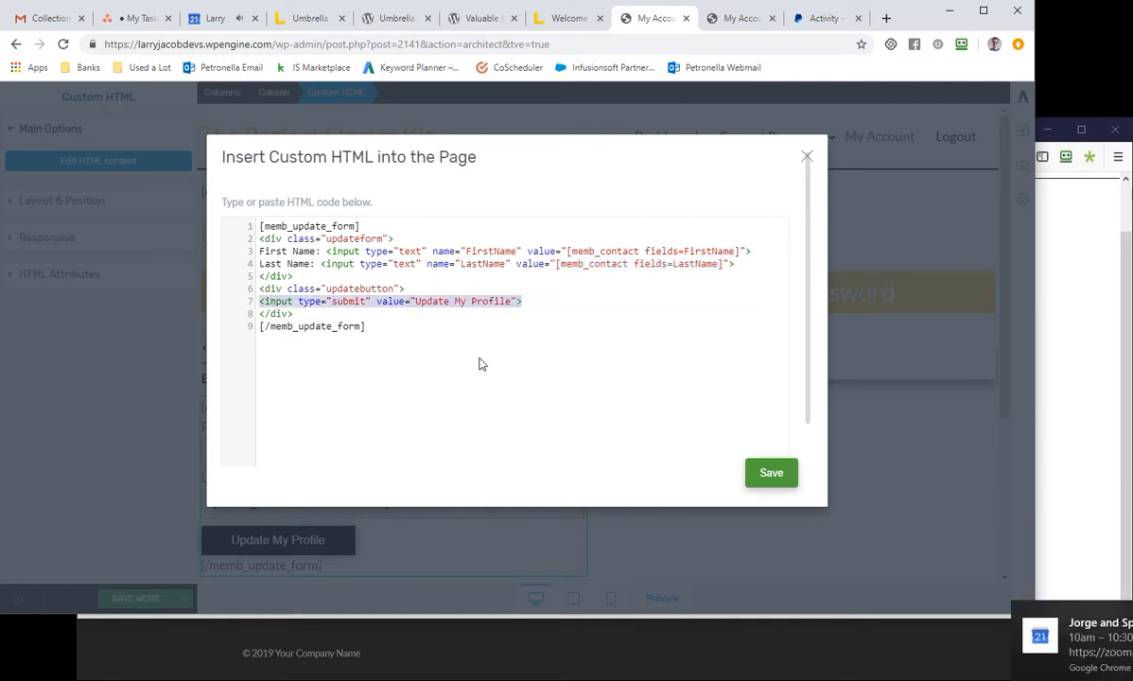
pyautogui.click(791, 149)
pyautogui.click(806, 158)
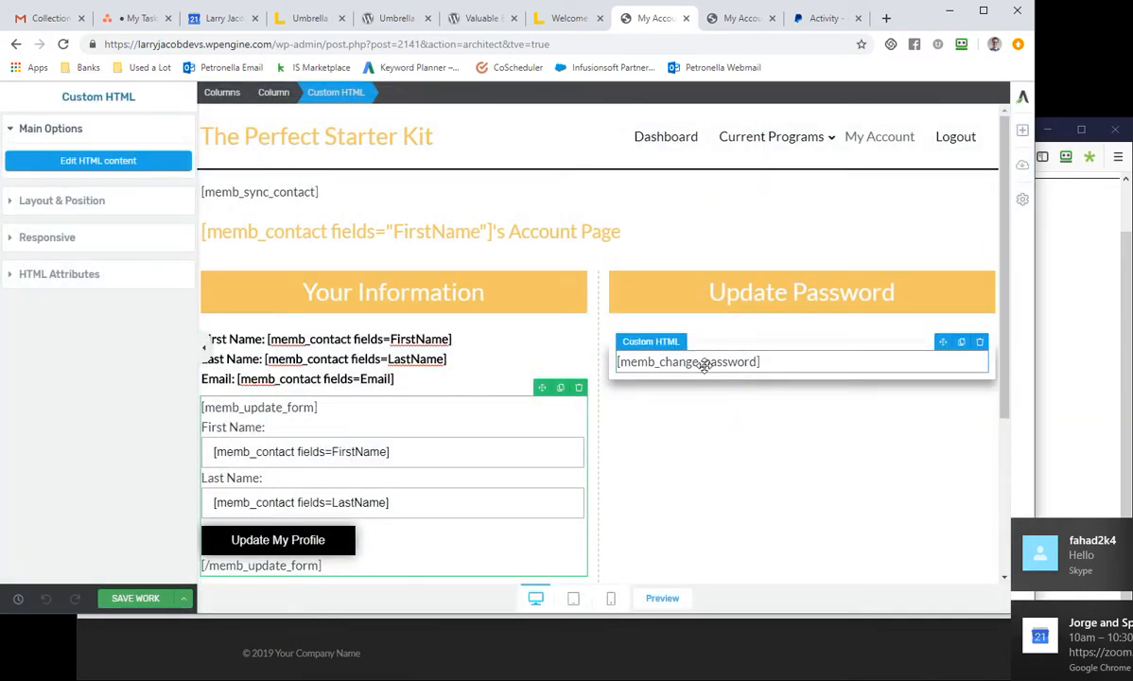
# Inspect the HTML content of the [memb_change_password] element under Update Password and close it without changes
pyautogui.click(705, 363)
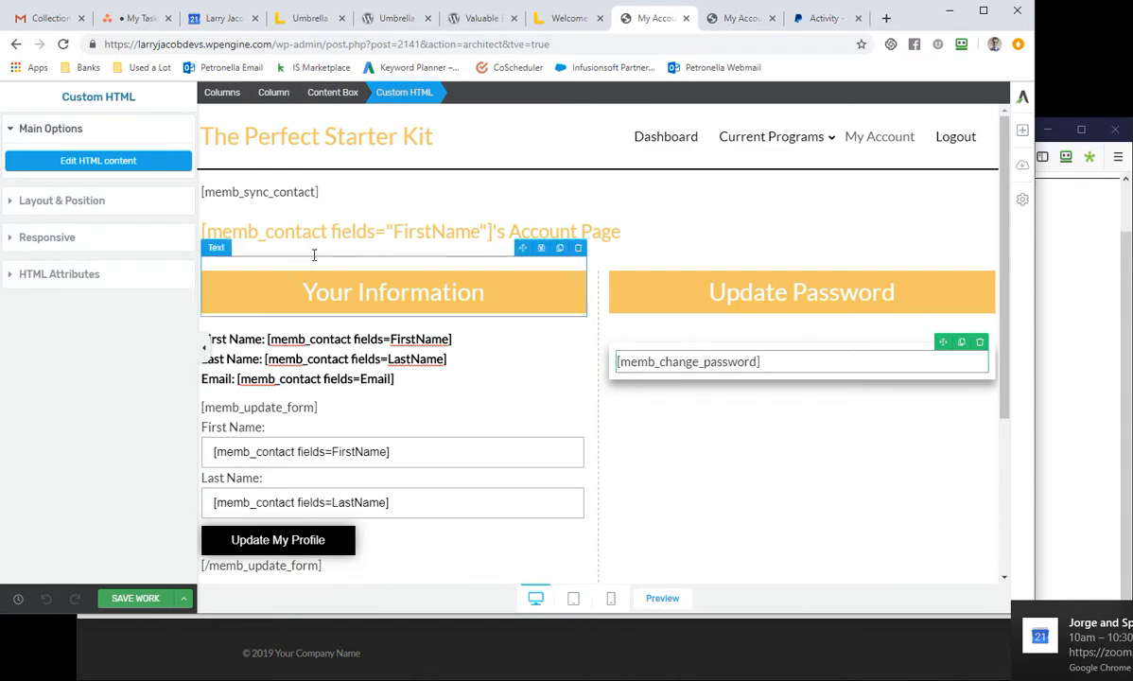
pyautogui.click(98, 161)
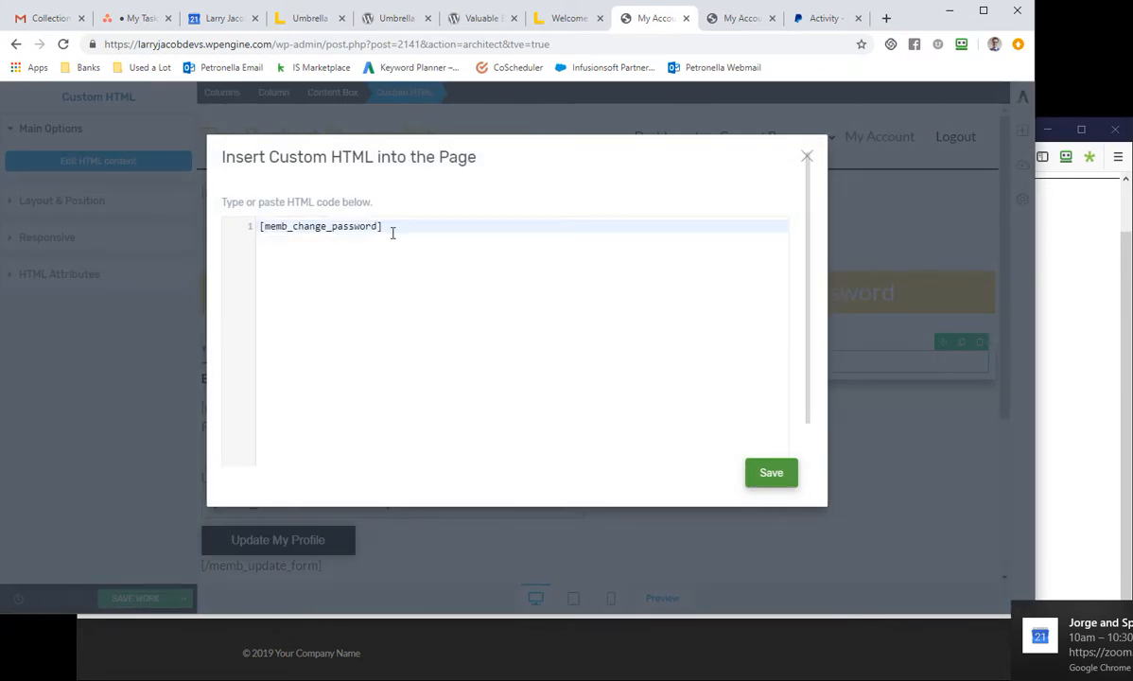
pyautogui.click(807, 156)
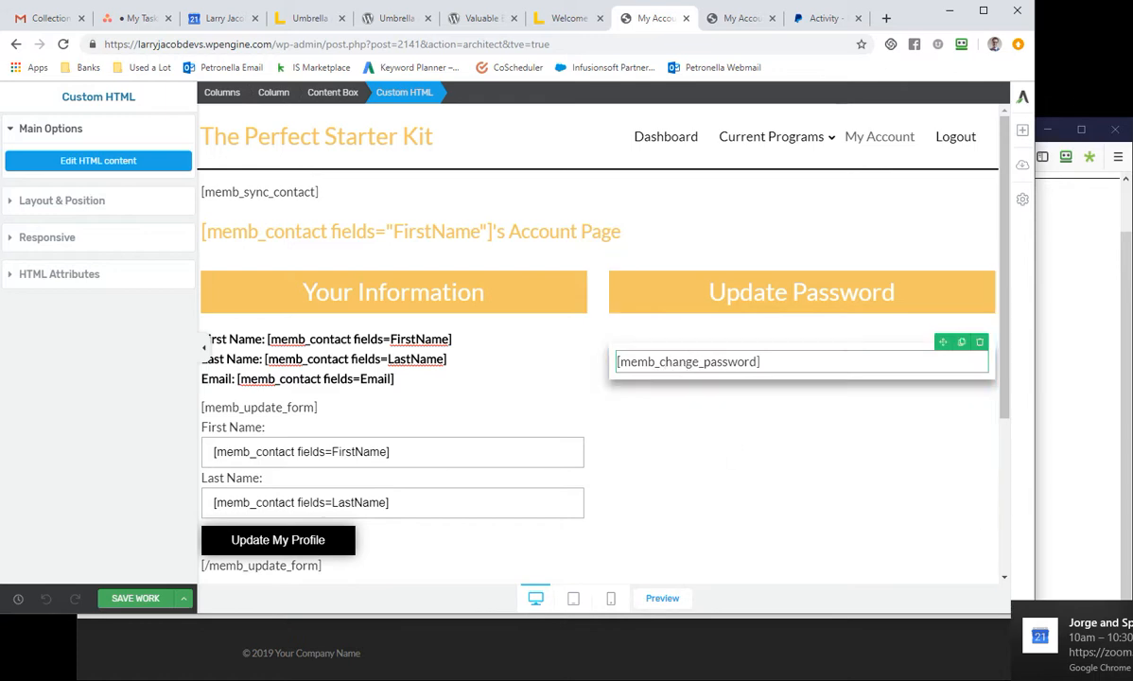
# Expand the Add a New Credit Card and Update Credit Card toggles to compare their shortcodes, and inspect the closing [/memb_has_creditcard] element's HTML
pyautogui.scroll(-3, 454, 463)
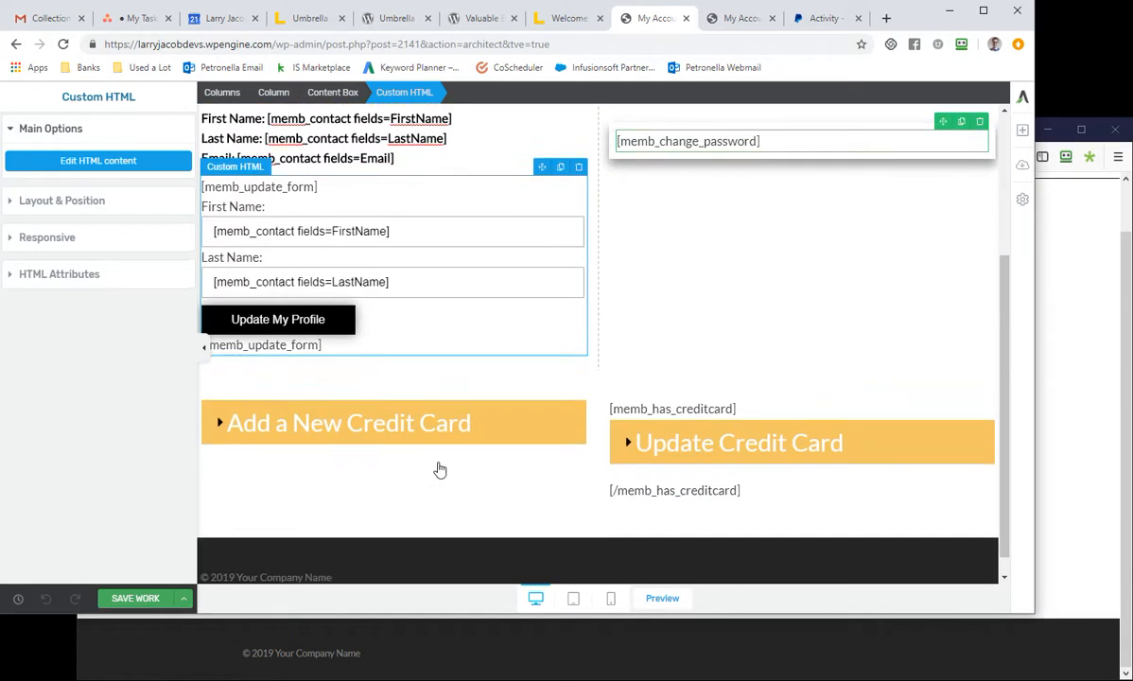
pyautogui.click(219, 421)
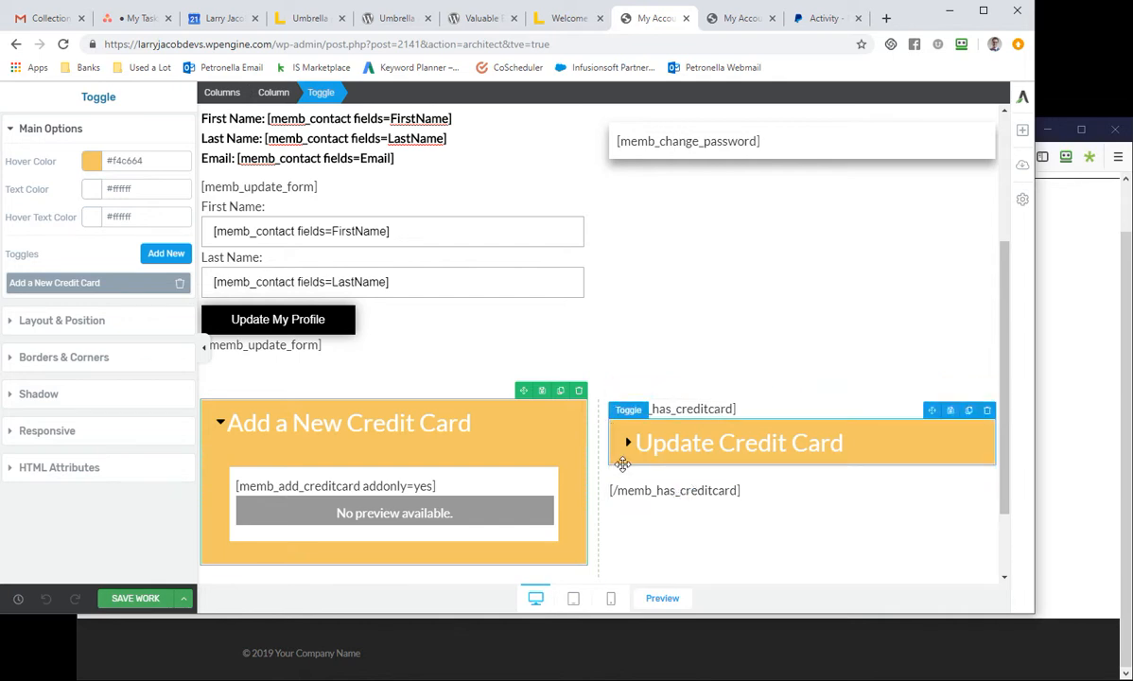
pyautogui.click(666, 489)
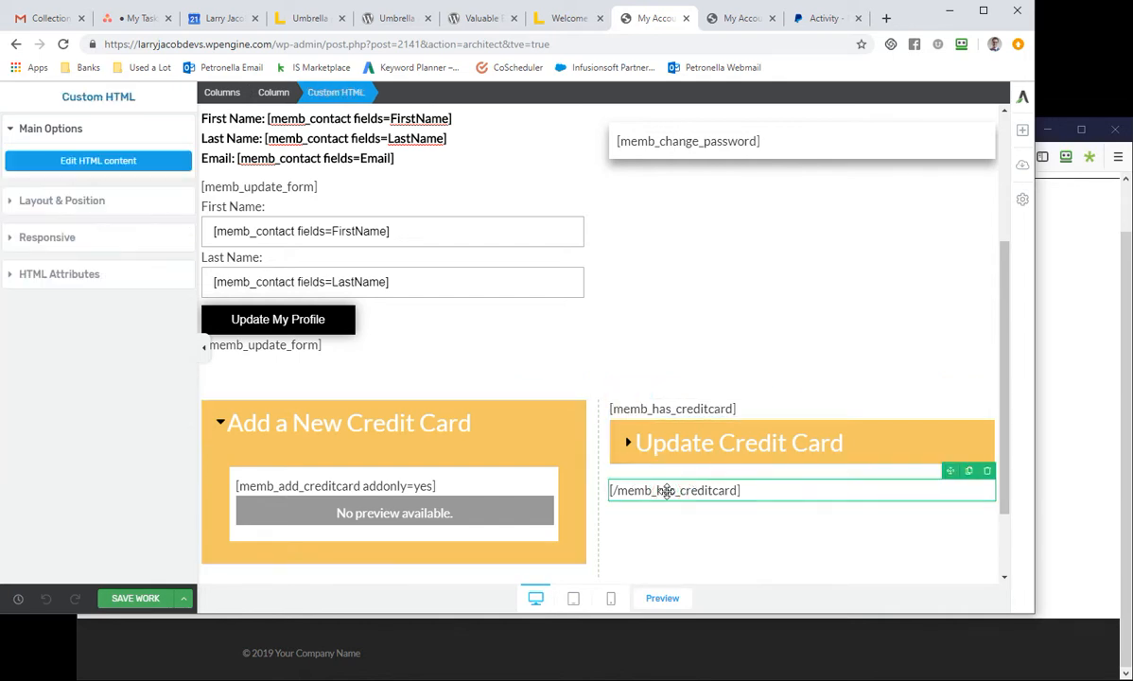
pyautogui.click(90, 161)
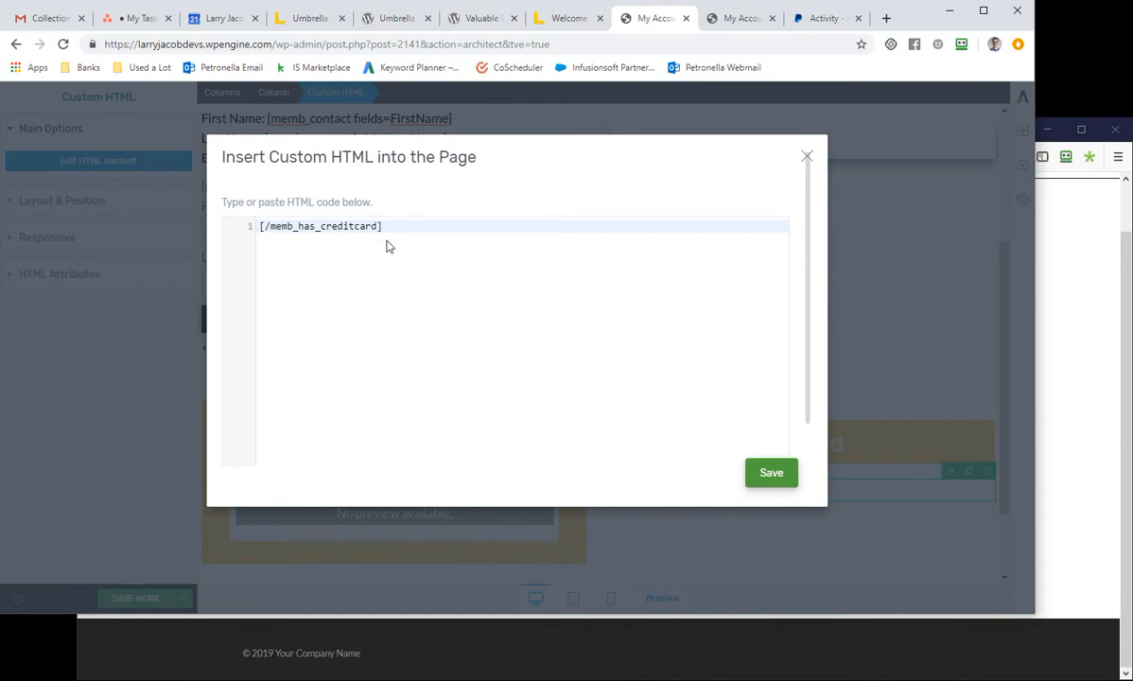
pyautogui.click(806, 156)
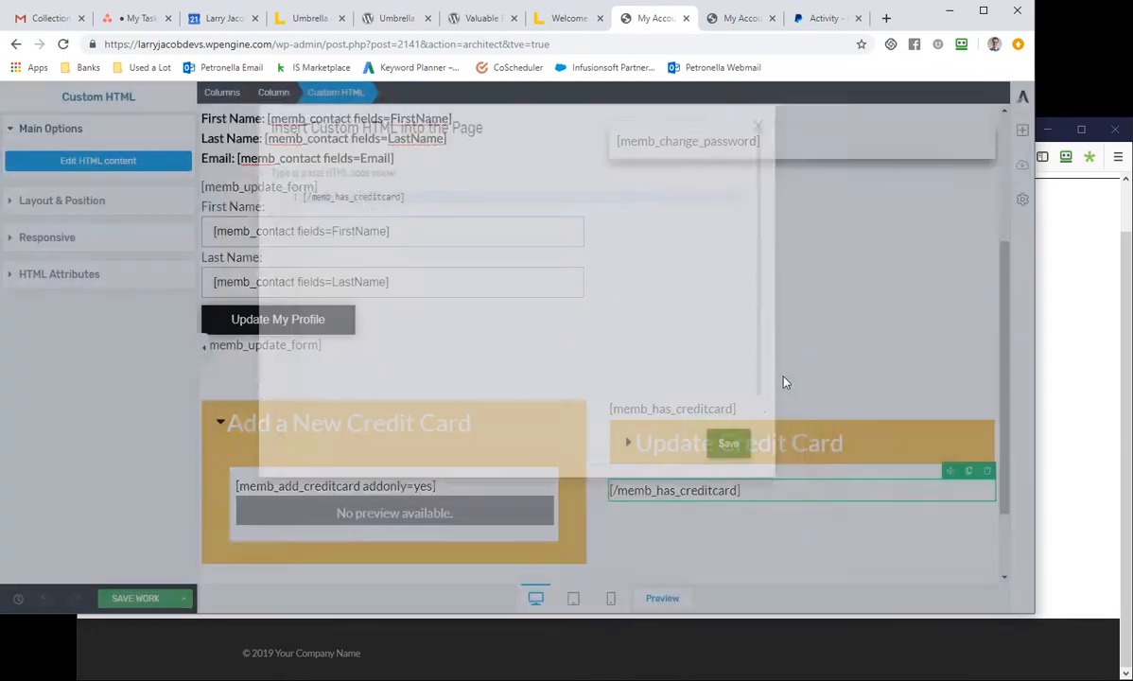
pyautogui.click(630, 442)
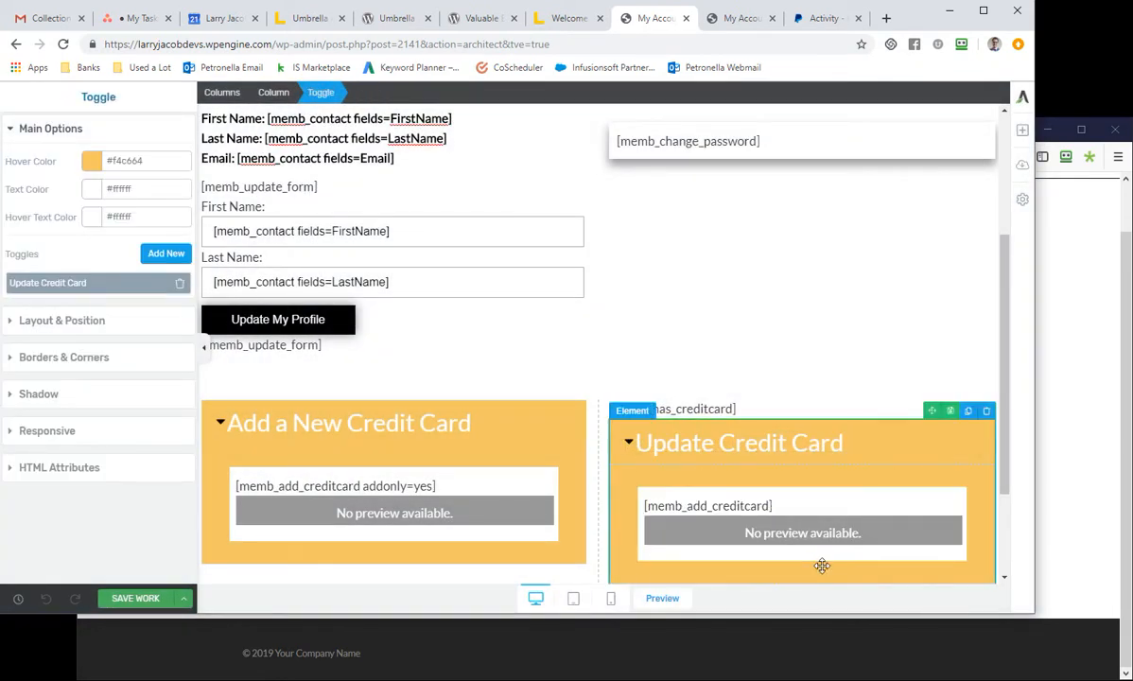
pyautogui.click(373, 485)
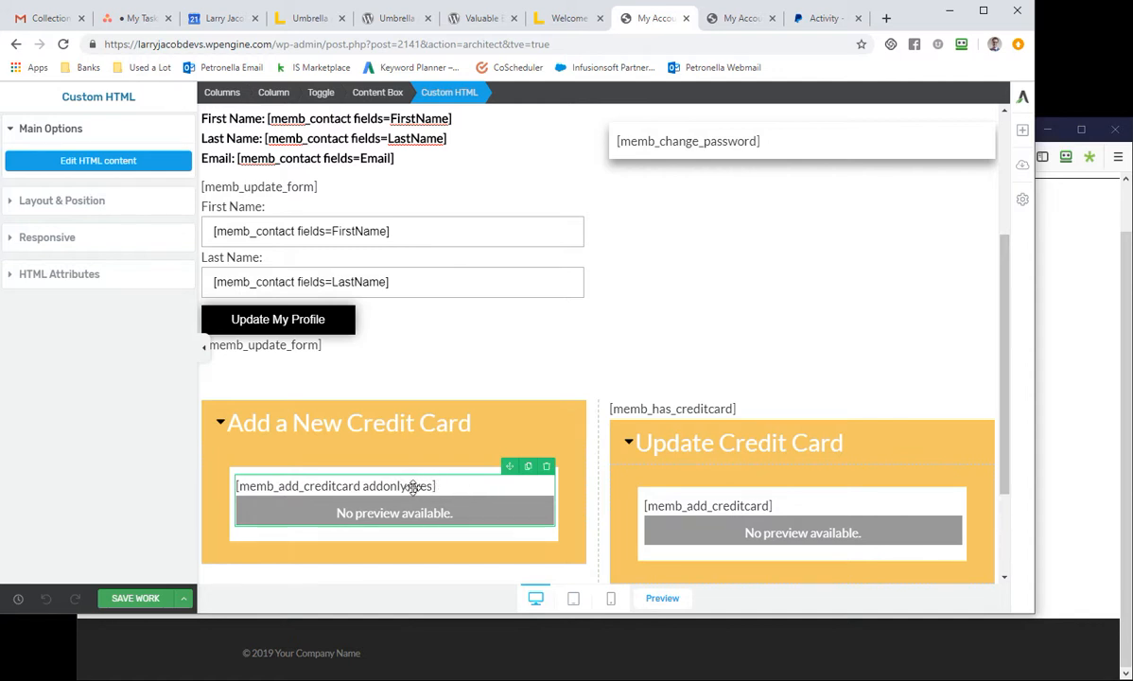
# Switch to the member's account page in Firefox and expand both credit card sections to compare the blank add form with the update form
pyautogui.click(1038, 453)
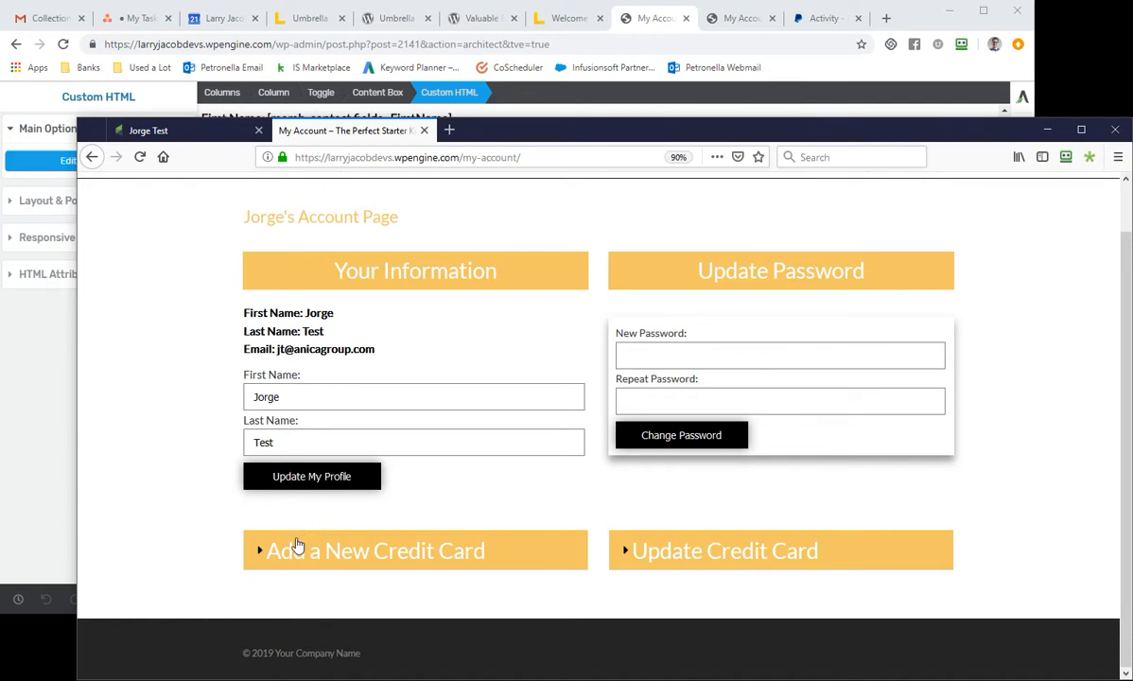
pyautogui.click(261, 556)
pyautogui.scroll(-3, 357, 498)
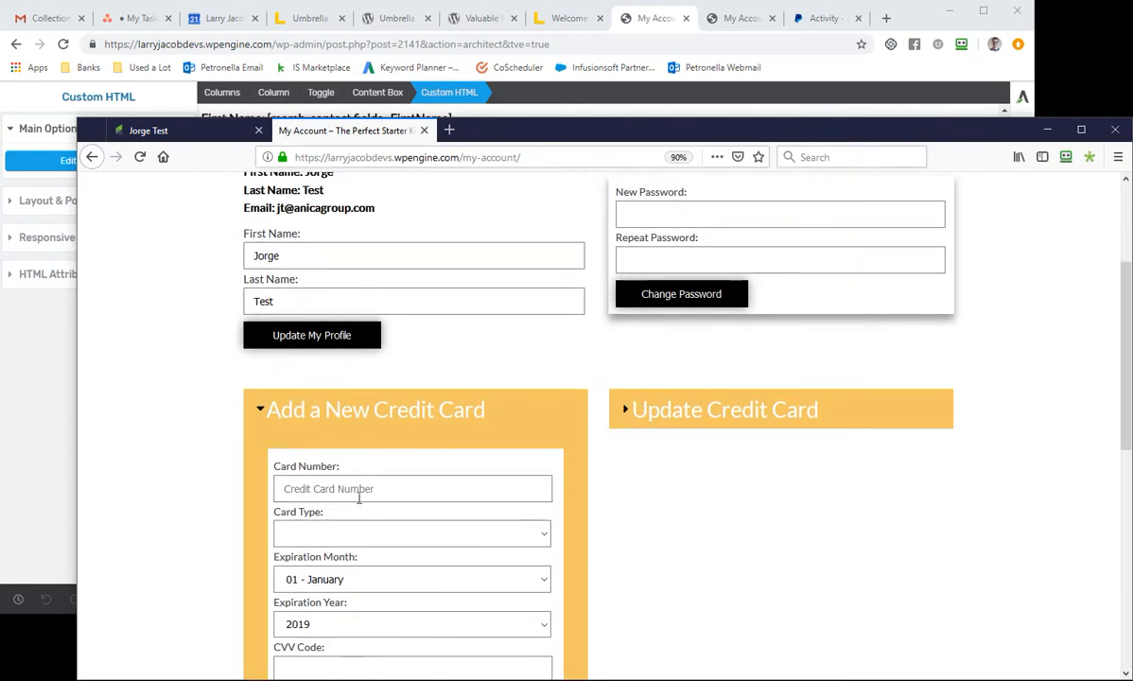
pyautogui.click(624, 412)
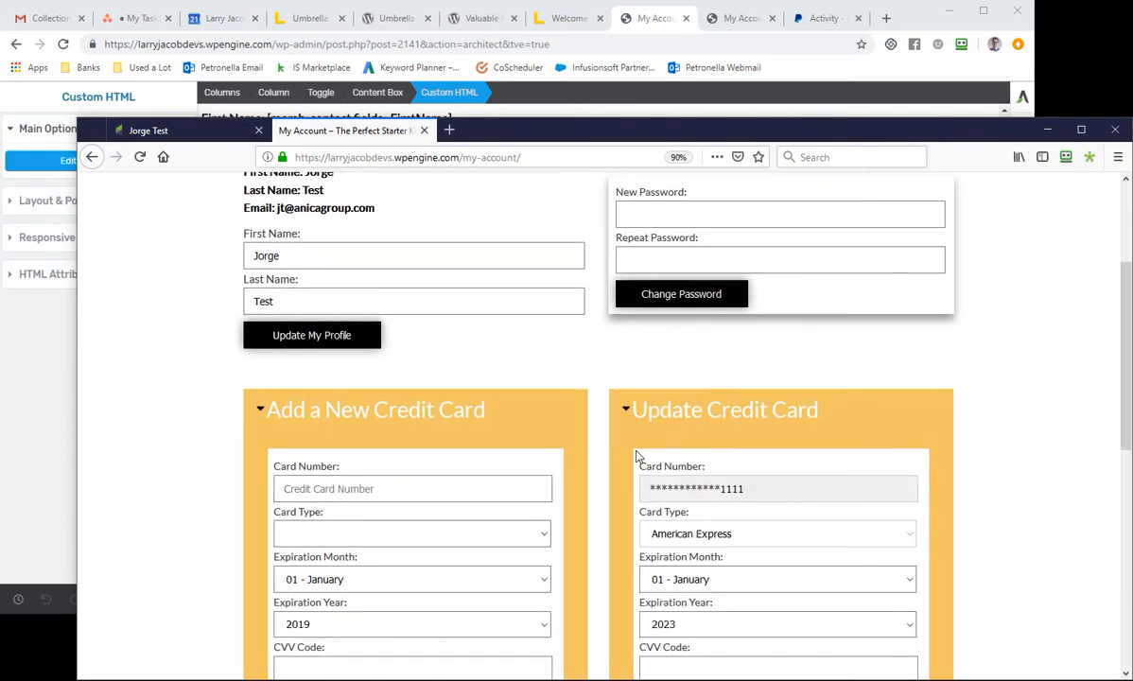
pyautogui.scroll(-1, 641, 497)
pyautogui.scroll(-4, 640, 495)
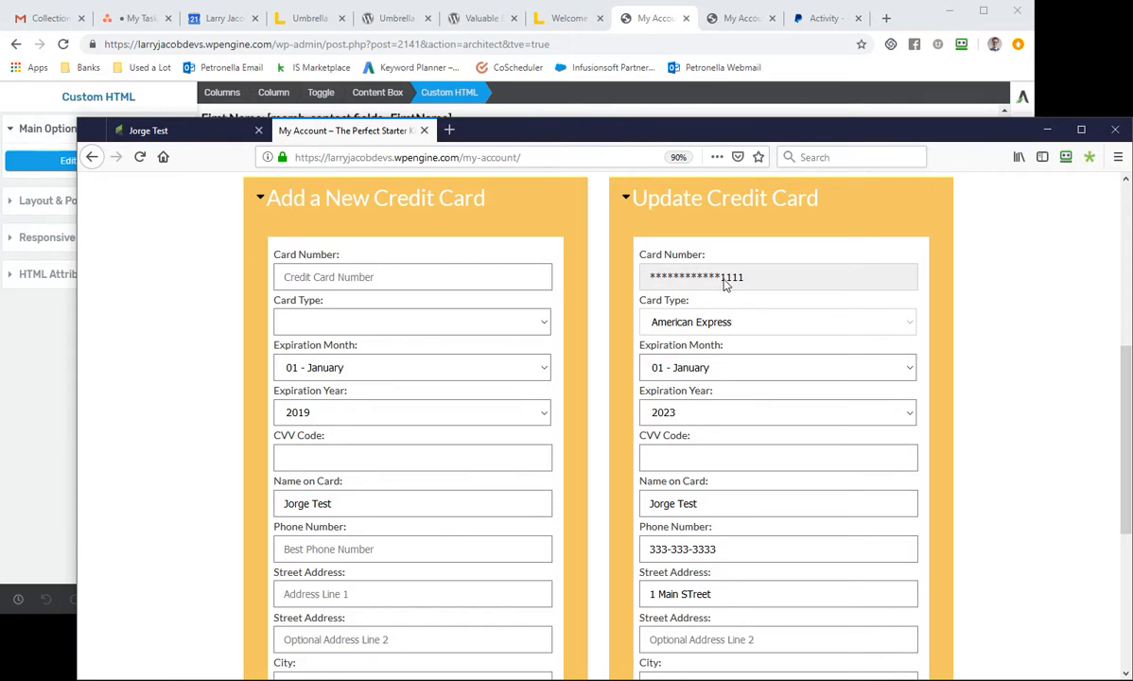
pyautogui.scroll(-7, 724, 321)
pyautogui.scroll(8, 724, 322)
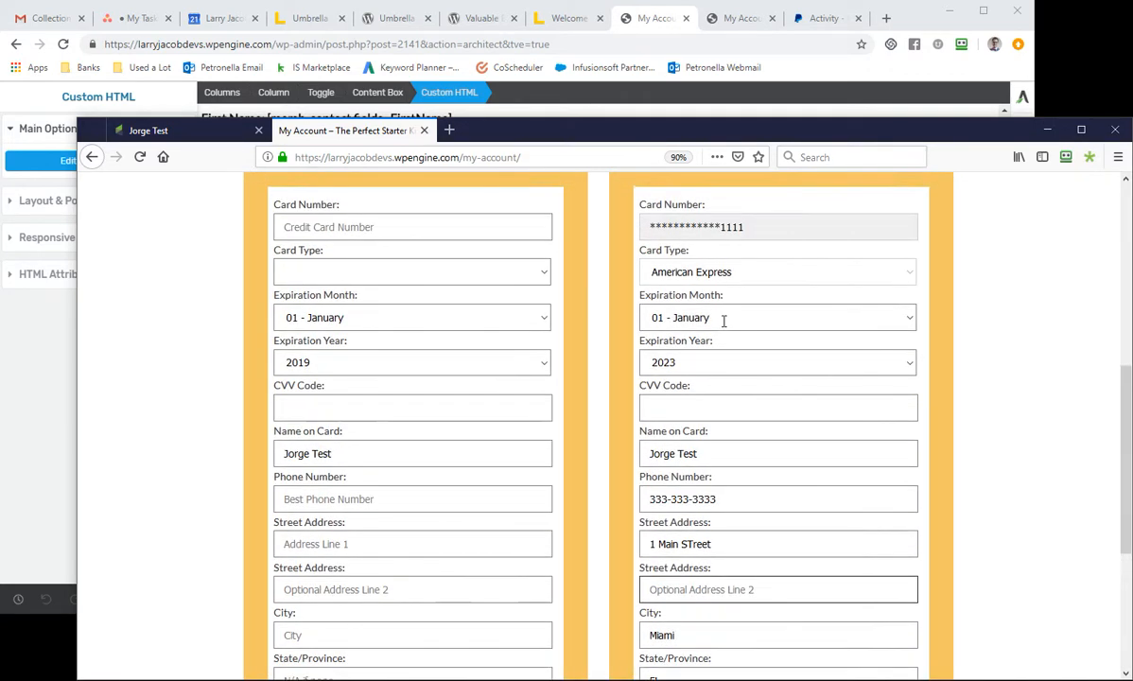
pyautogui.scroll(2, 724, 327)
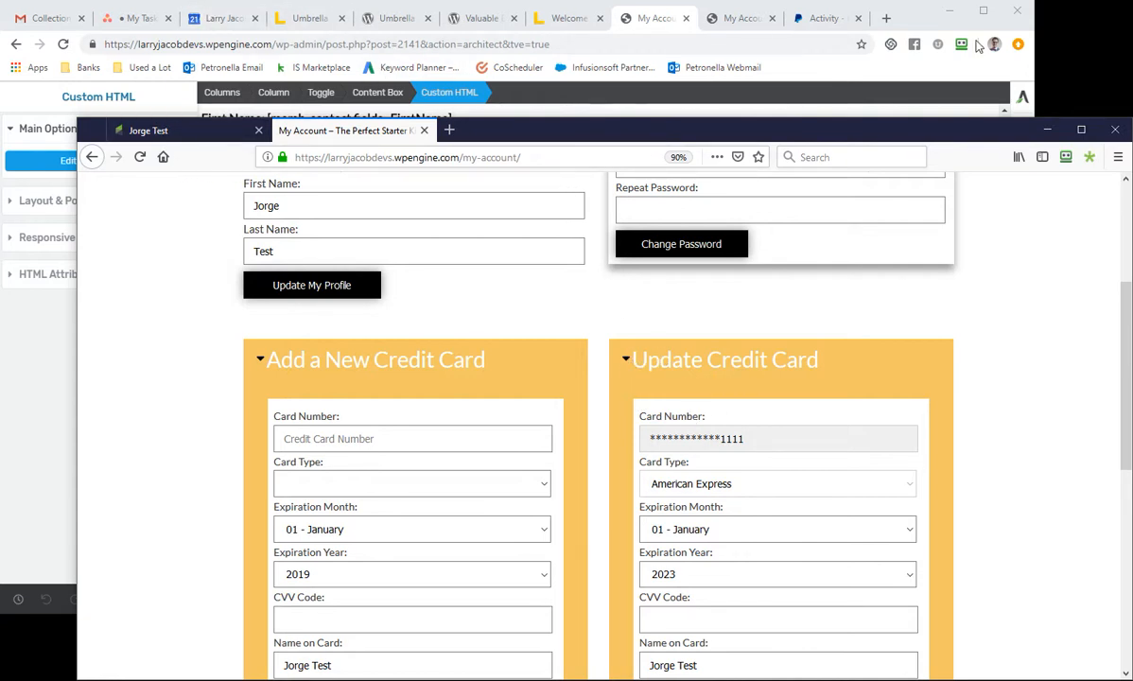
# Return to the Thrive Architect editor in Chrome, select the opening [memb_has_creditcard] element and review the shortcodes across the whole page
pyautogui.click(36, 404)
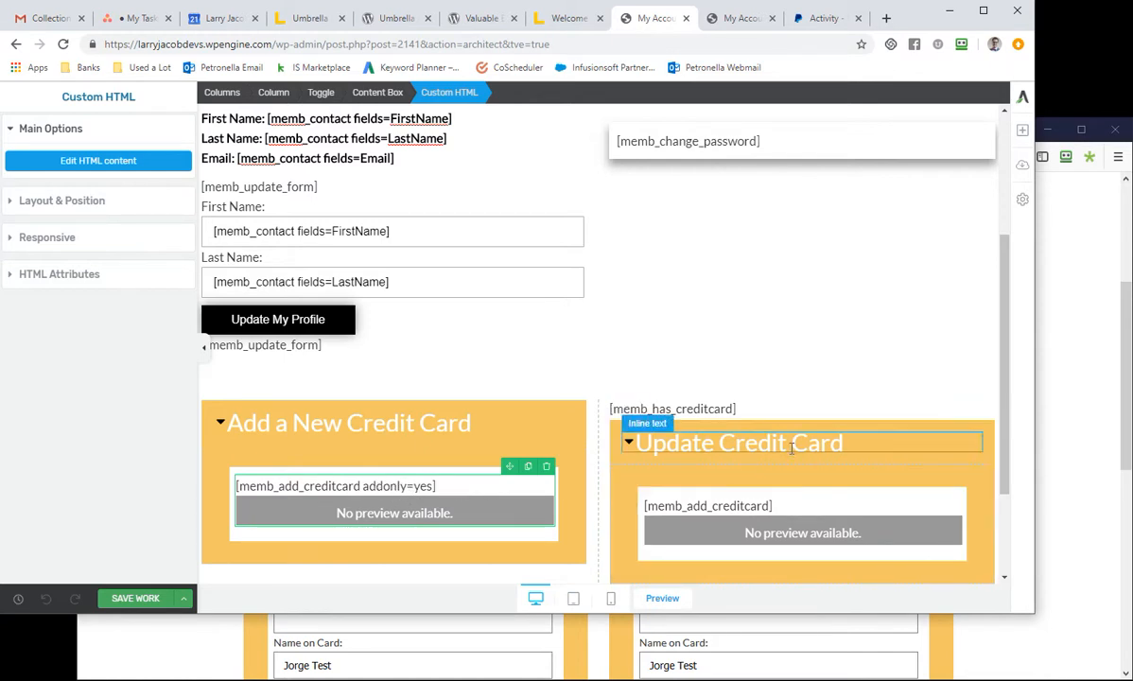
pyautogui.scroll(-1, 785, 451)
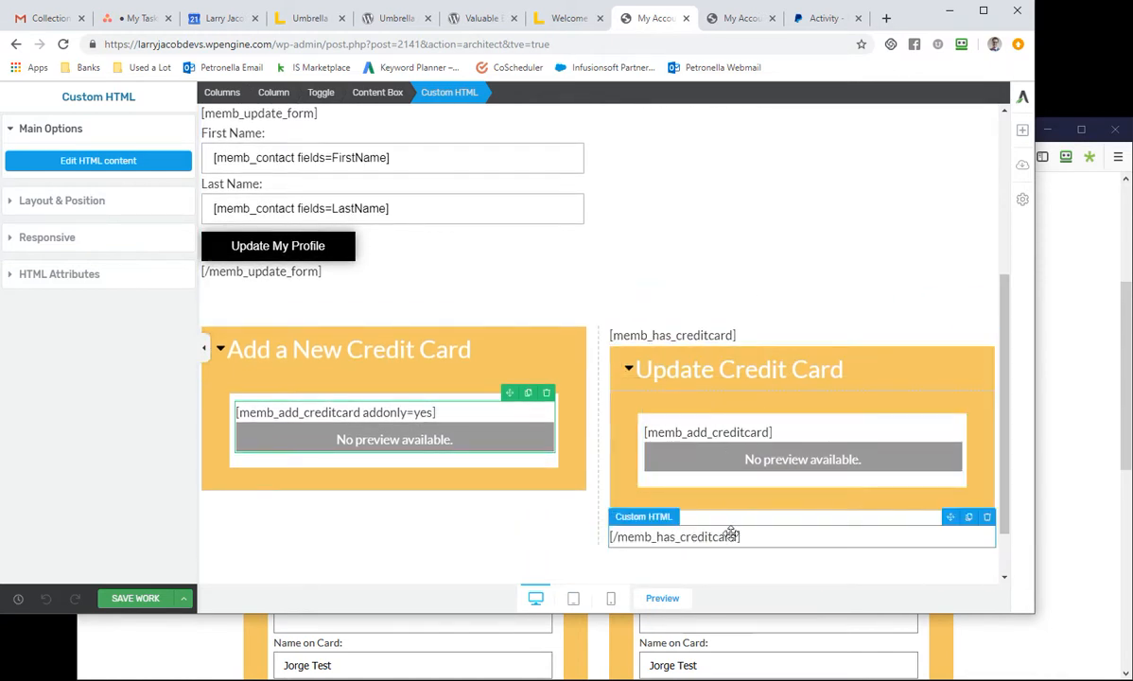
pyautogui.click(694, 335)
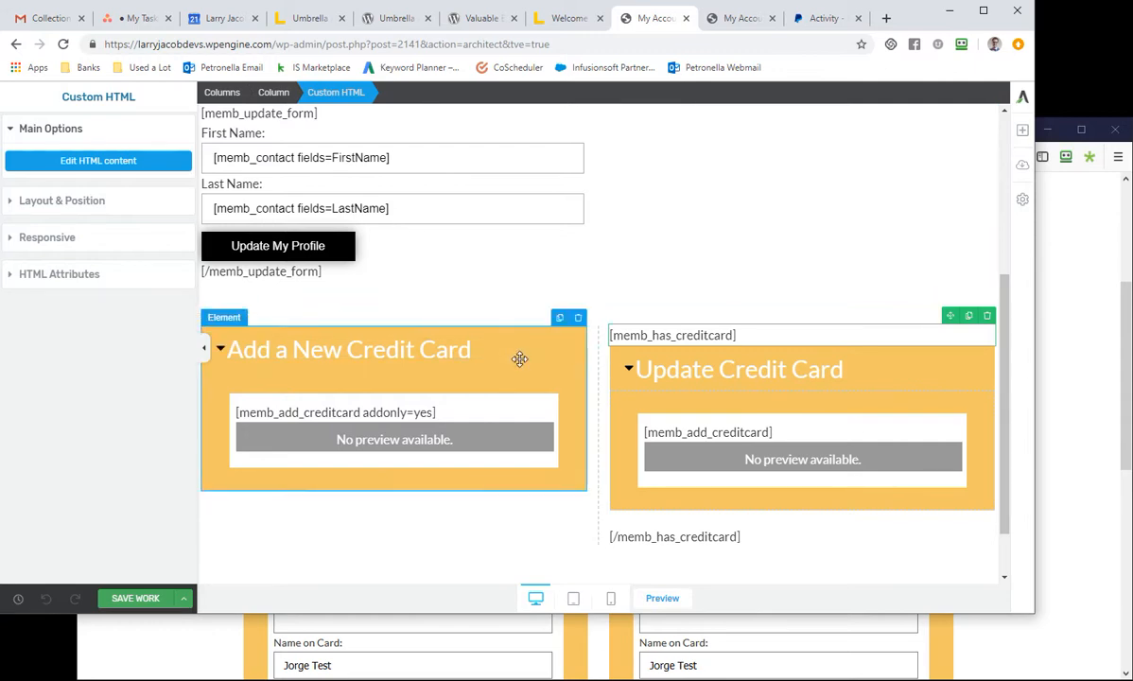
pyautogui.scroll(4, 520, 360)
pyautogui.scroll(-4, 520, 359)
pyautogui.scroll(5, 522, 359)
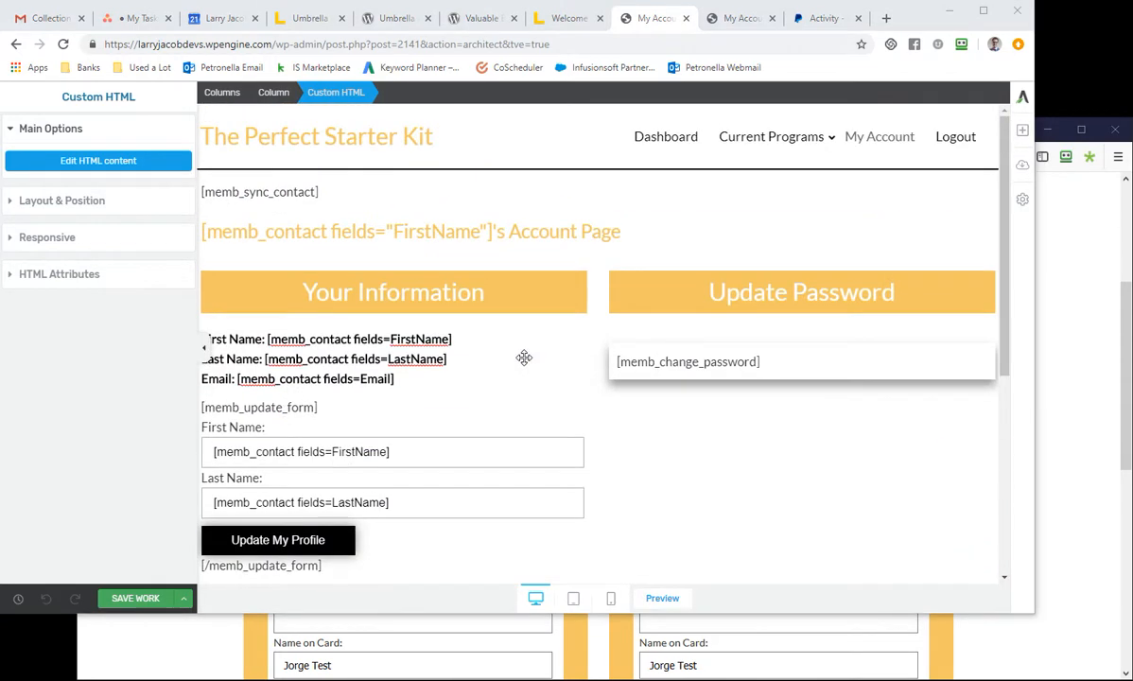
pyautogui.scroll(-3, 525, 357)
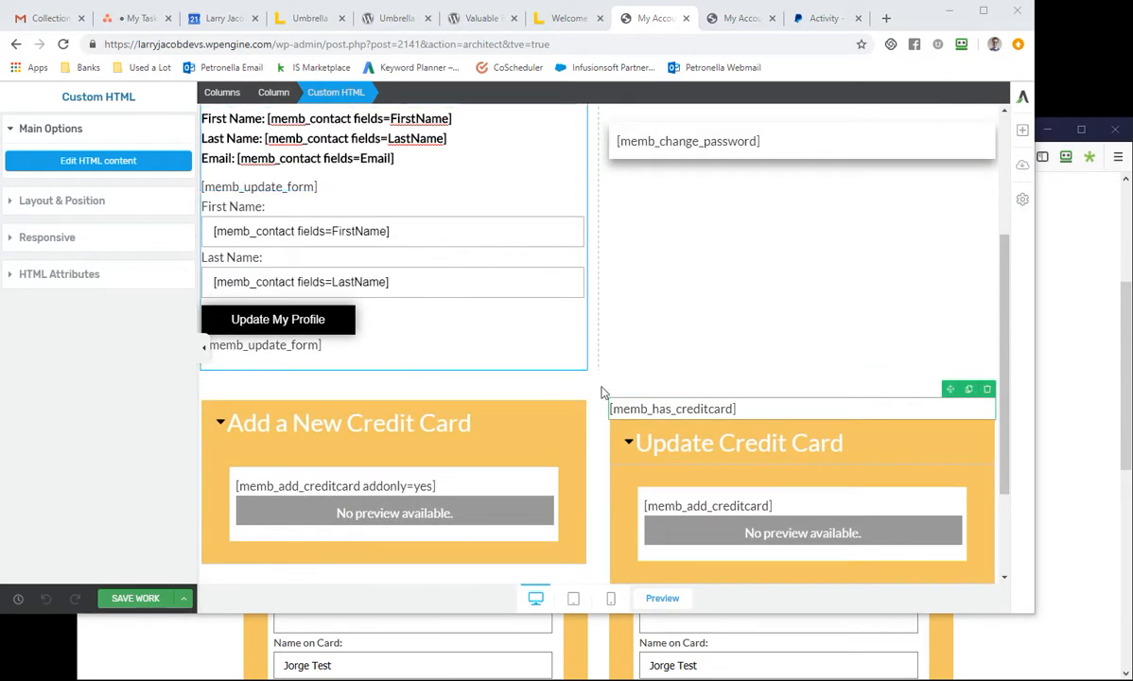